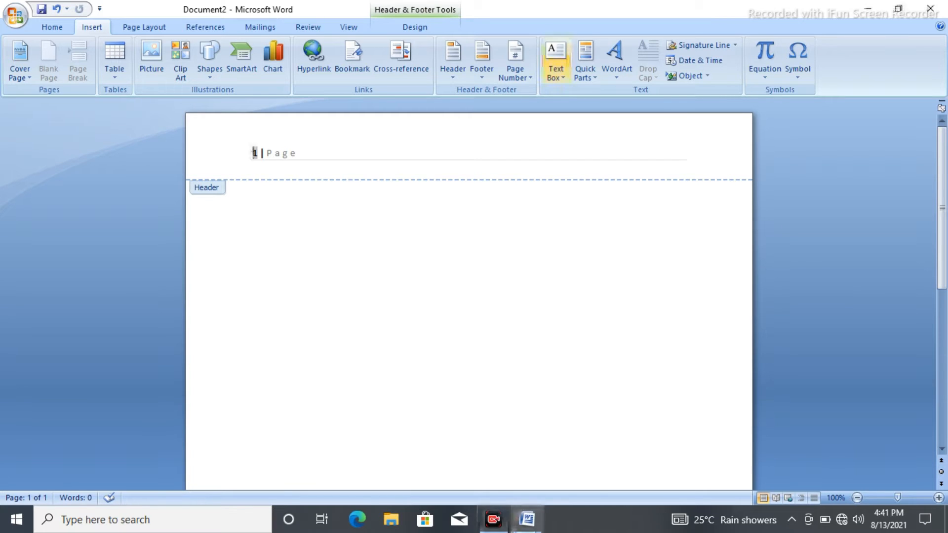
- Insert the built-in Annual Sidebar text box on the page
click(555, 57)
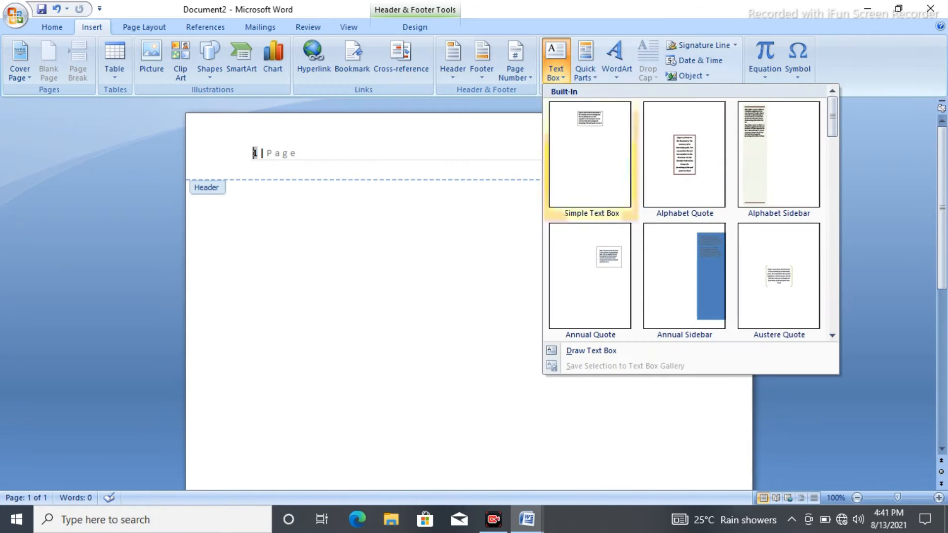
click(685, 276)
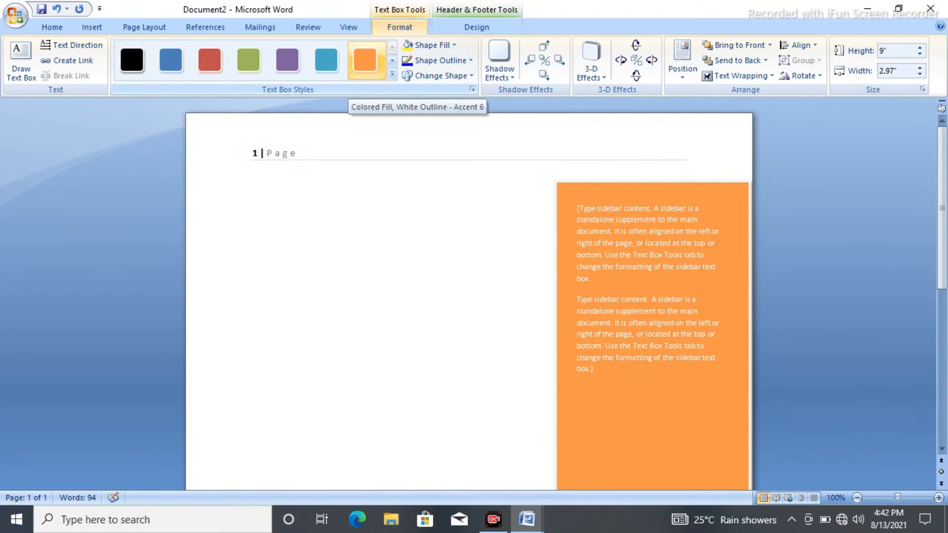
- Fill the sidebar text box with the theme color Black, Text 1
click(441, 60)
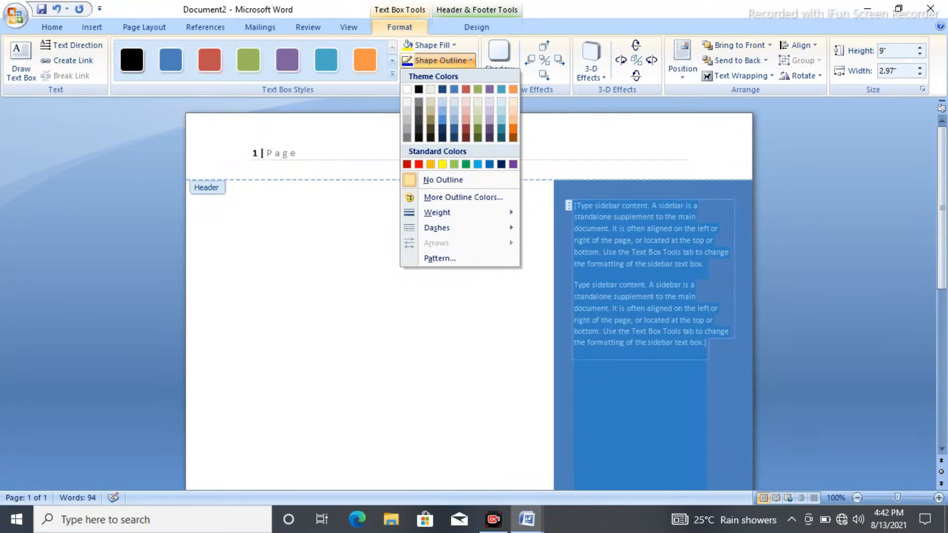
click(432, 45)
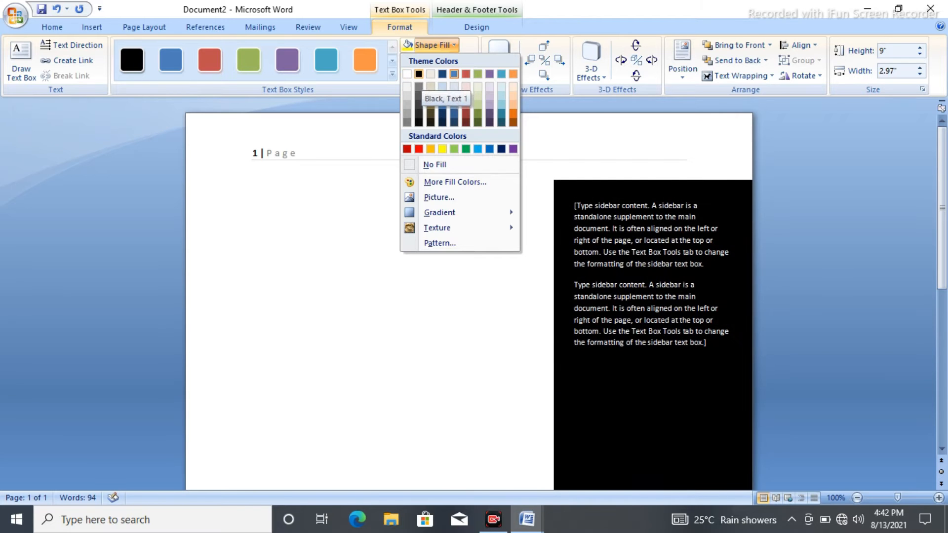
click(419, 74)
- Change the sidebar text box's shape to a trapezoid, then turn it back into a rectangle
click(439, 75)
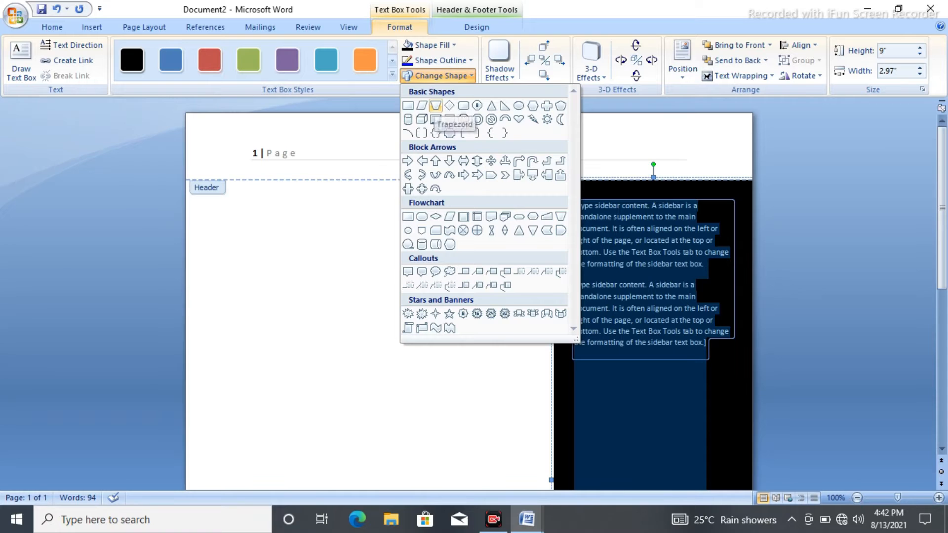
click(435, 105)
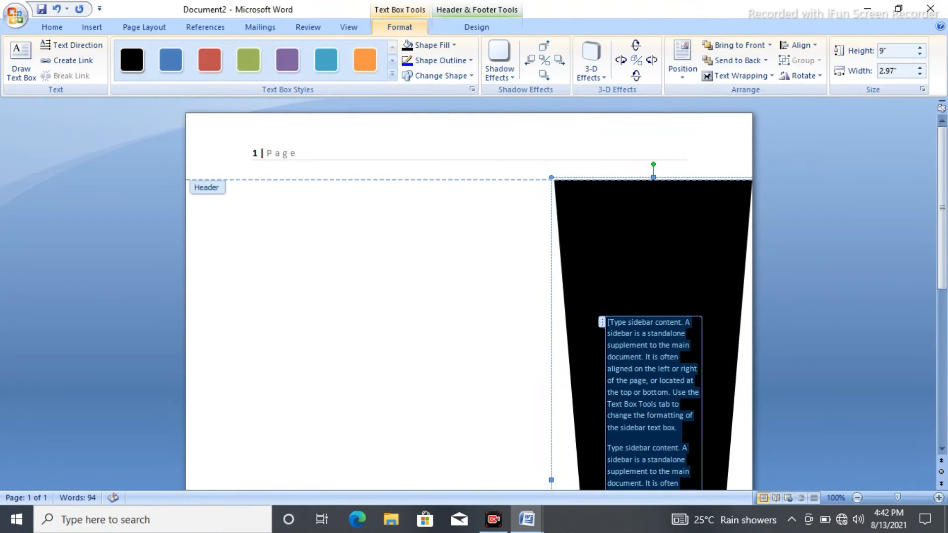
scroll(469, 297, down, 10)
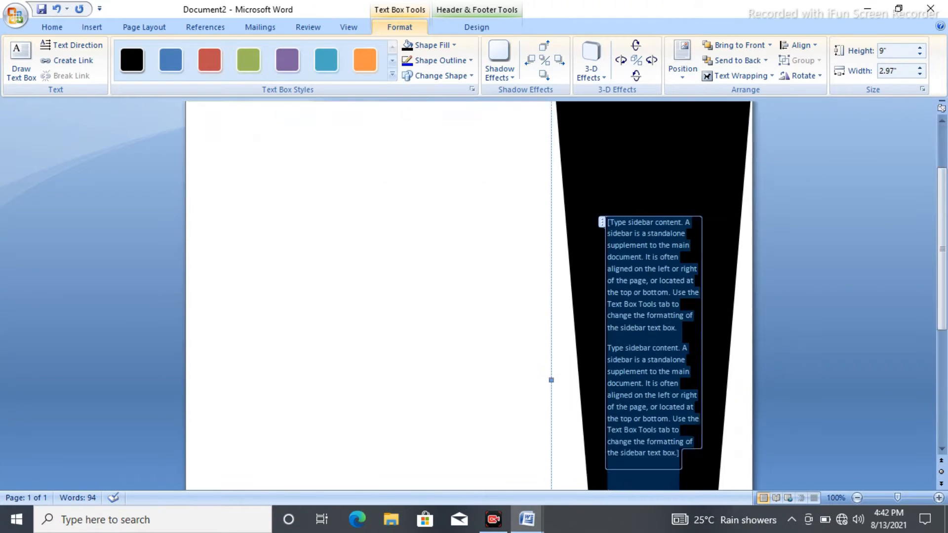
scroll(469, 296, up, 4)
scroll(469, 296, up, 5)
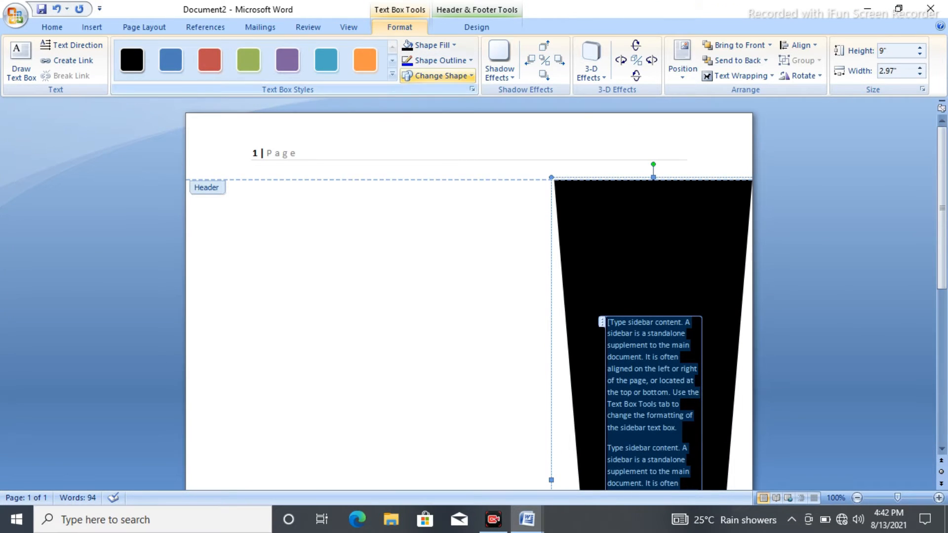
click(438, 76)
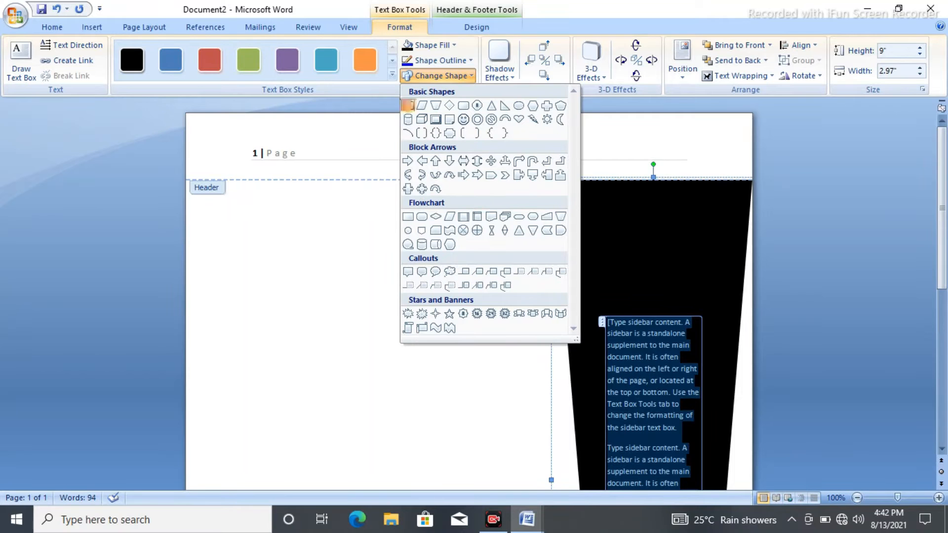
click(408, 106)
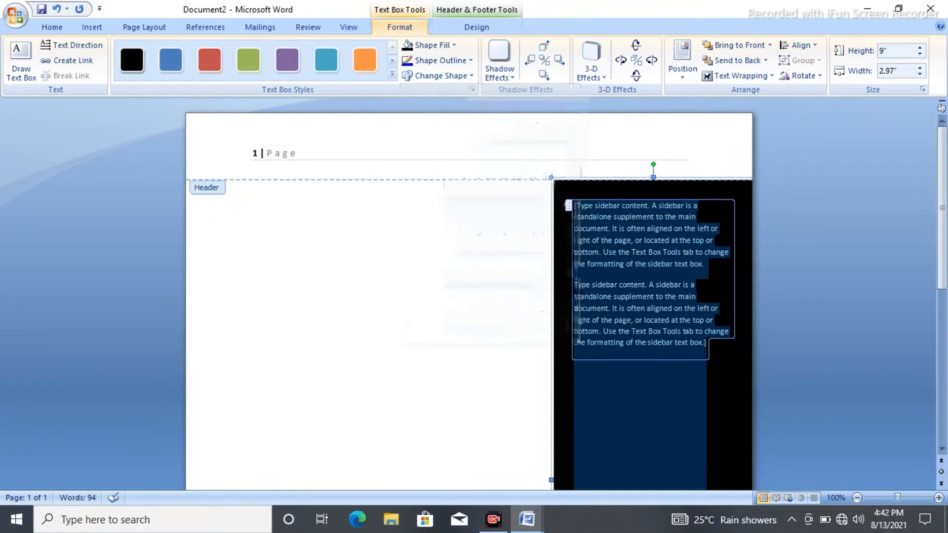
- Fill the sidebar text box with a darker blue shade from the theme colors
click(595, 64)
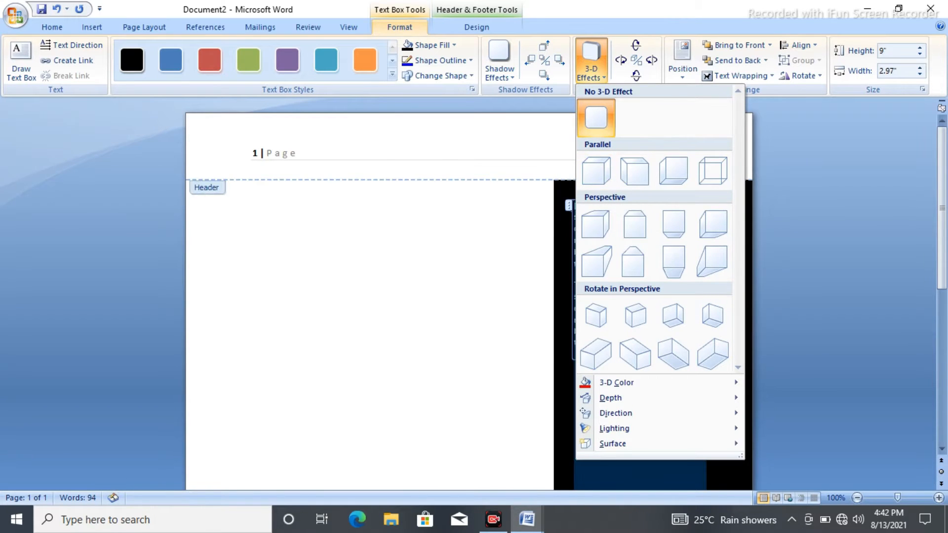
click(428, 45)
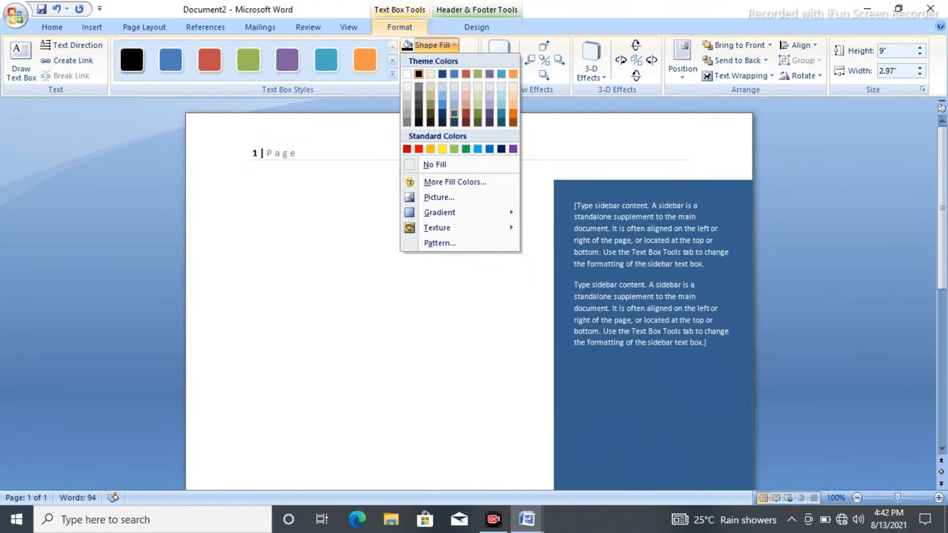
click(454, 113)
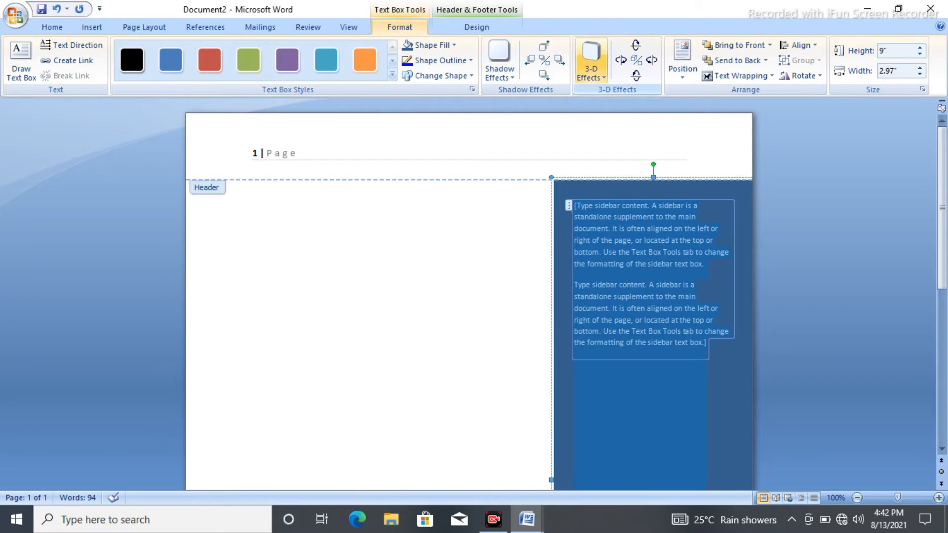
- Move the blue sidebar text box to the left side of the page, just below the header
click(591, 59)
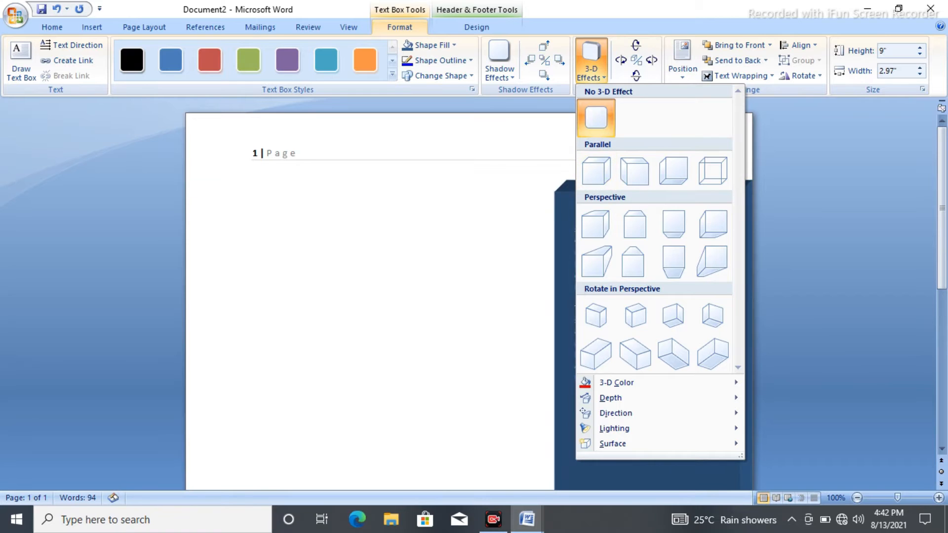
key(Escape)
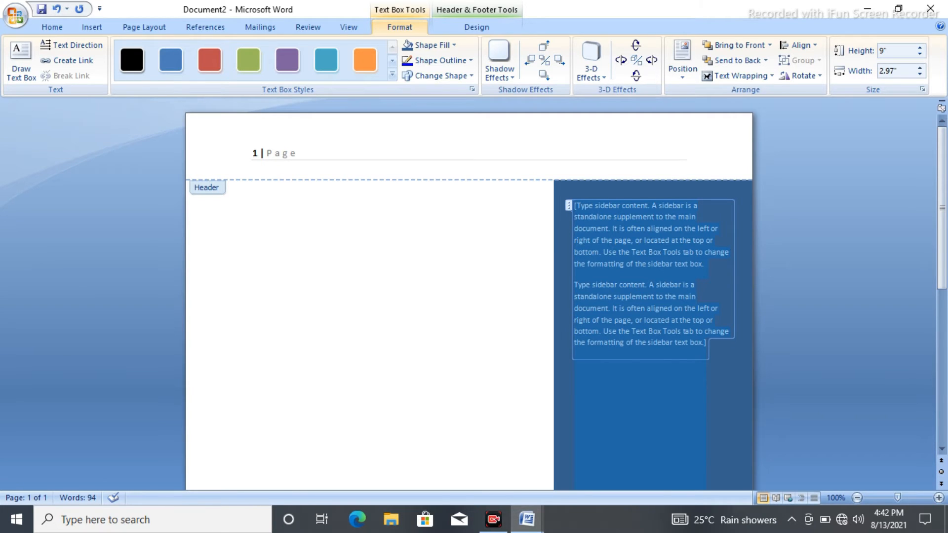
drag(554, 316, 203, 340)
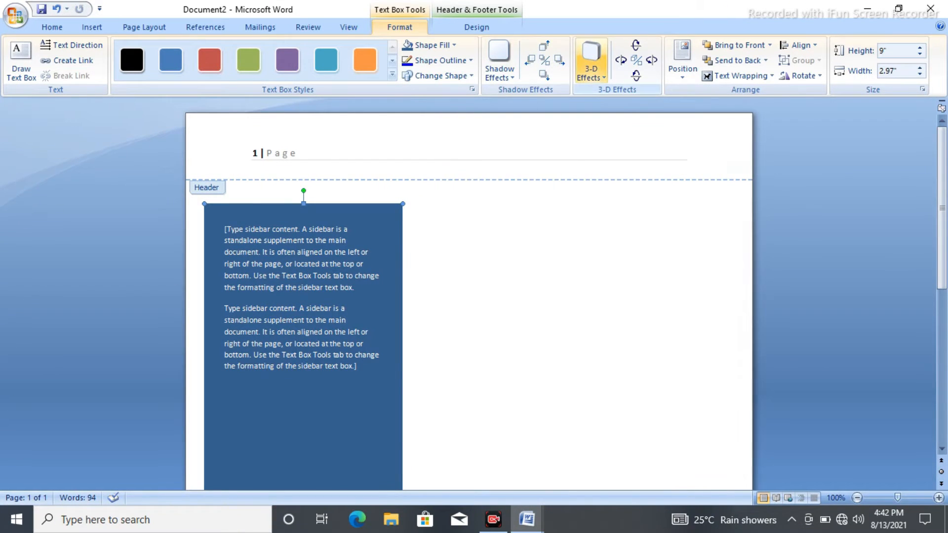
- Give the sidebar text box a light blue outline from the theme colors
click(591, 62)
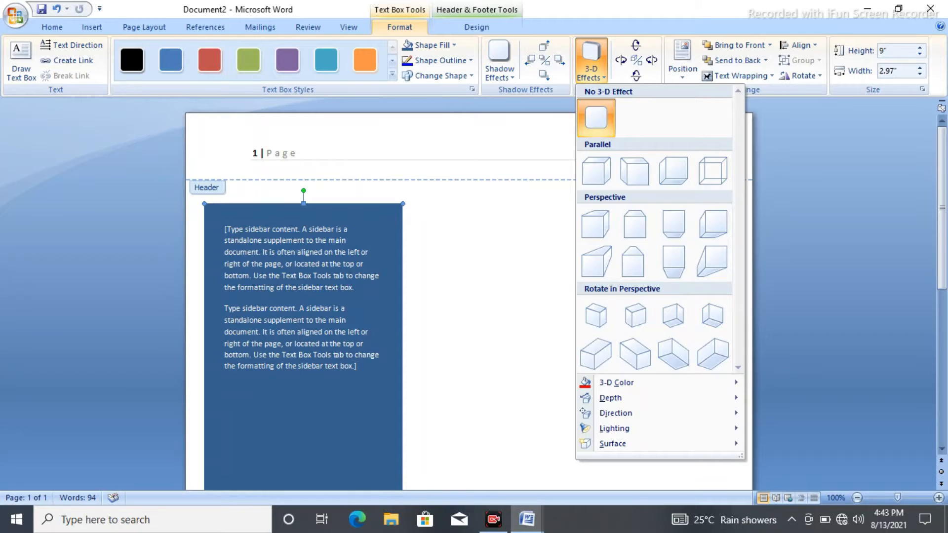
click(437, 60)
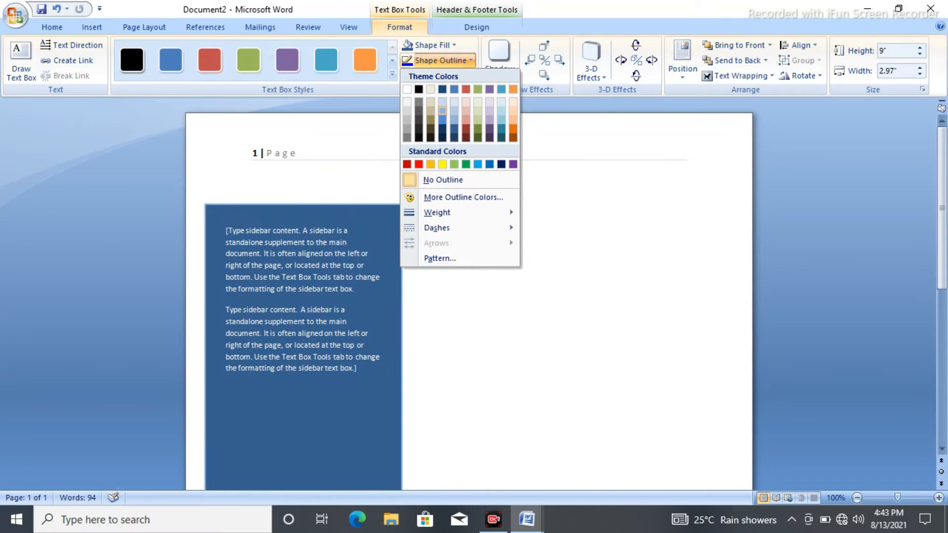
click(443, 111)
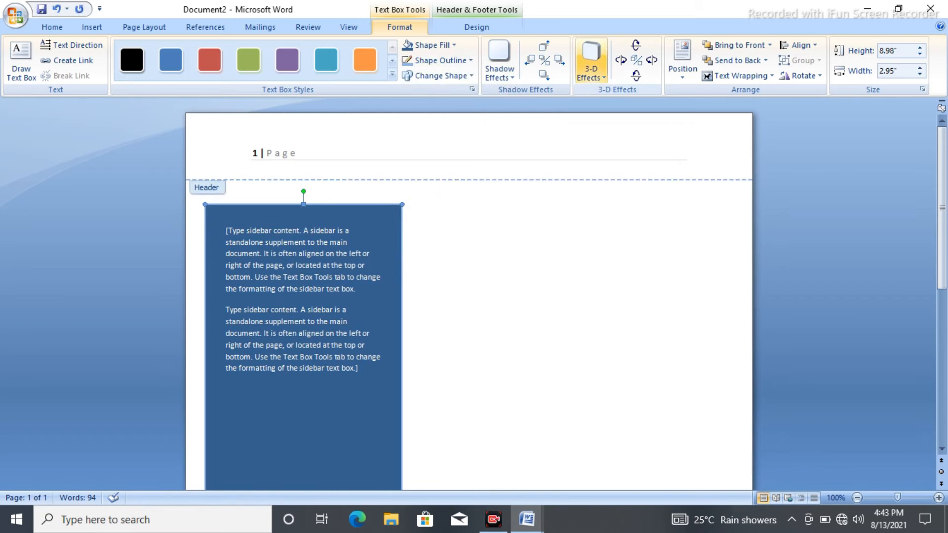
click(592, 60)
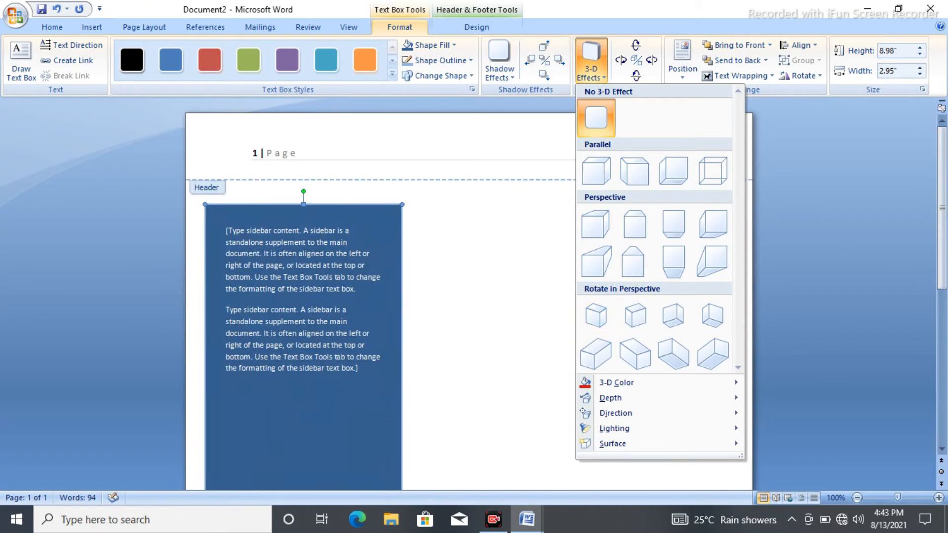
key(Escape)
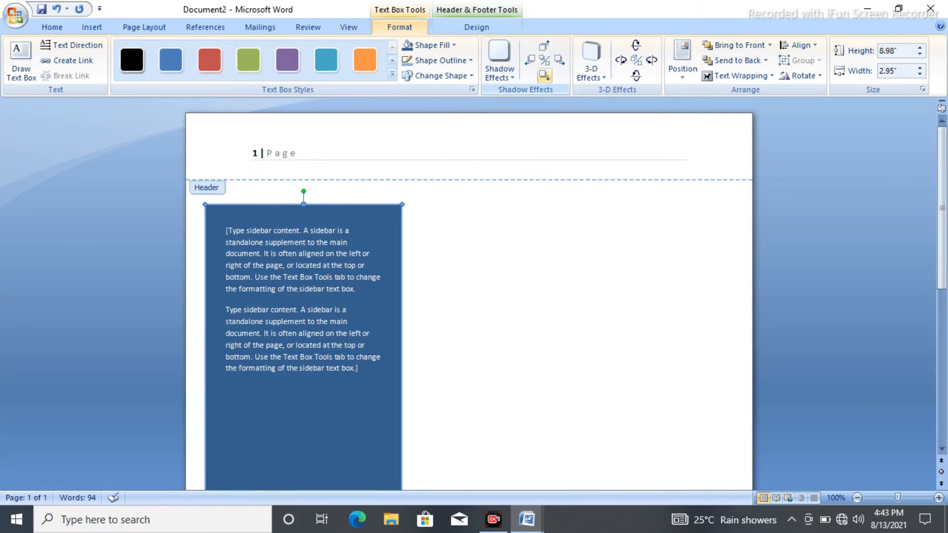
click(499, 61)
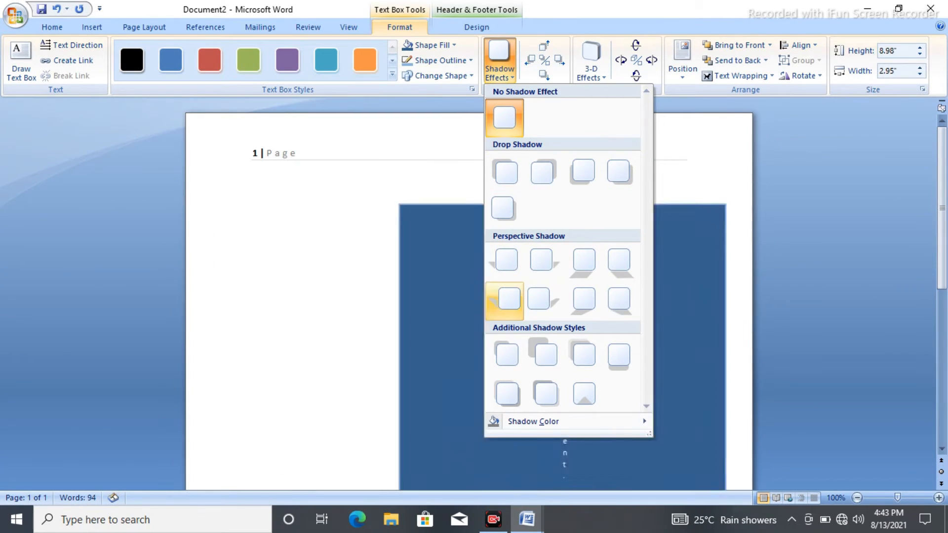
key(Escape)
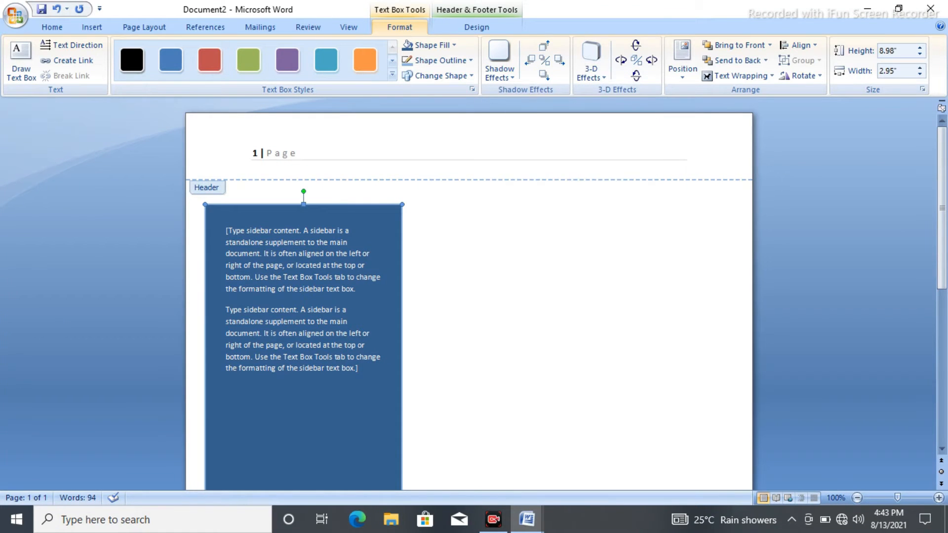
- Replace the sidebar's placeholder text with a WordArt object reading "yyyyyyyyyyyy"
click(92, 28)
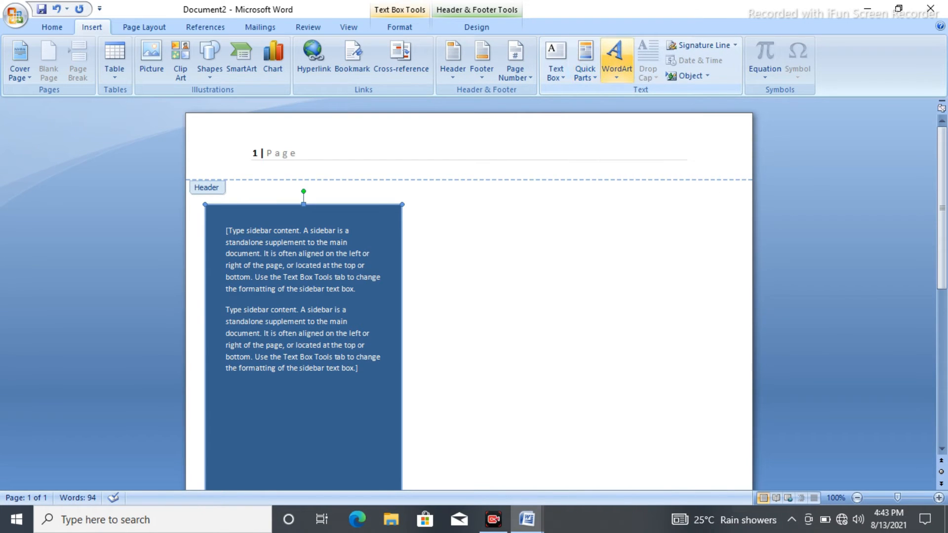
click(617, 65)
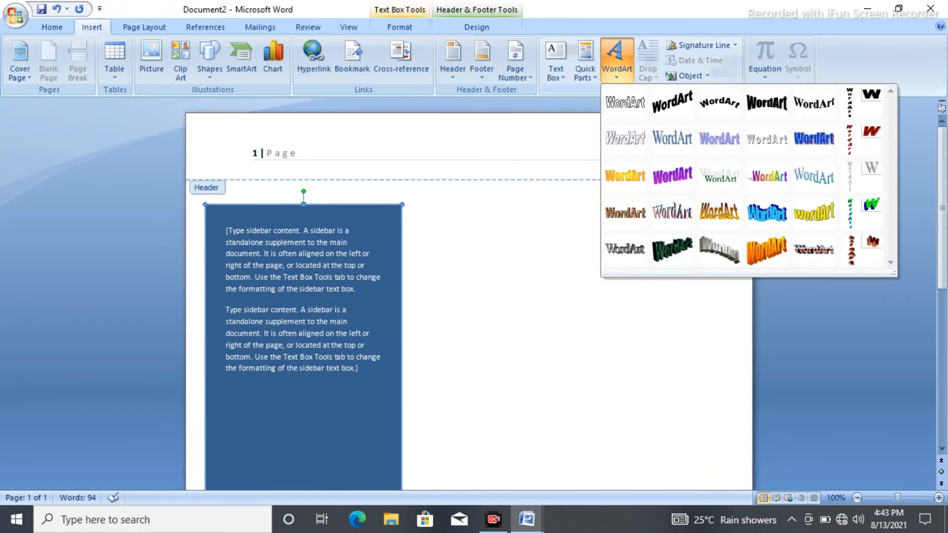
click(616, 65)
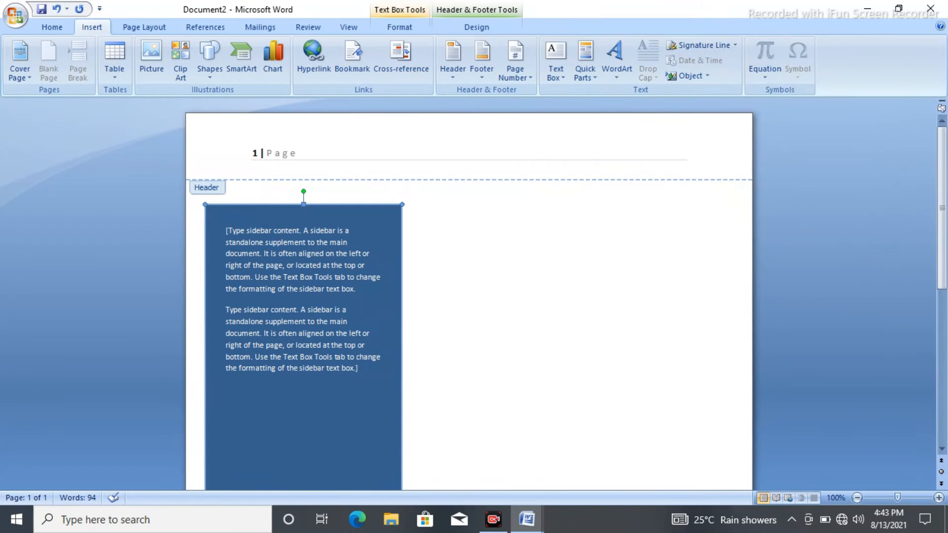
click(617, 64)
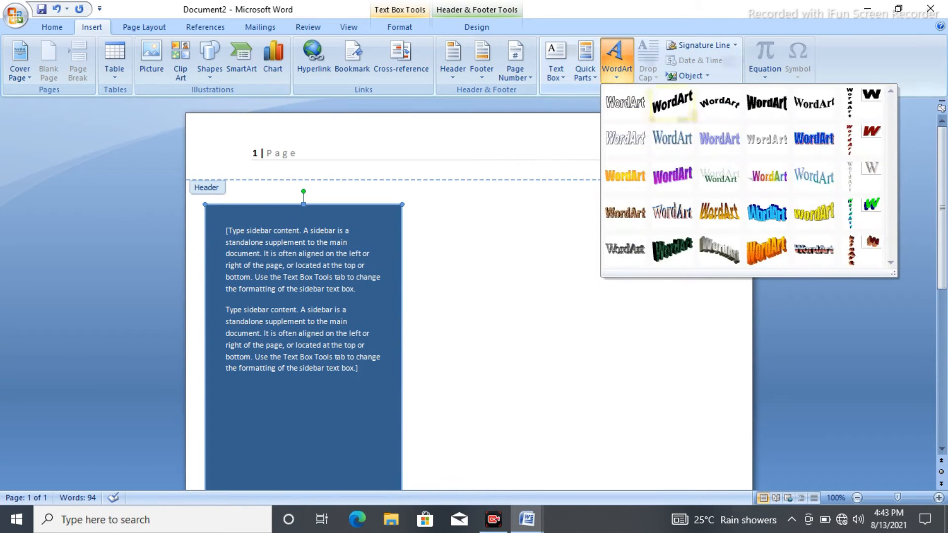
click(672, 103)
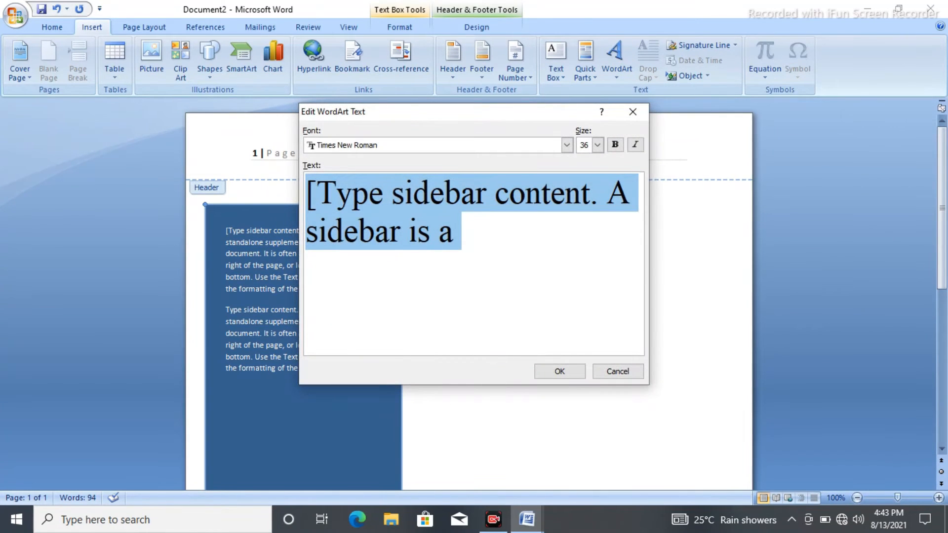
text(yyyyyyyyyyyy)
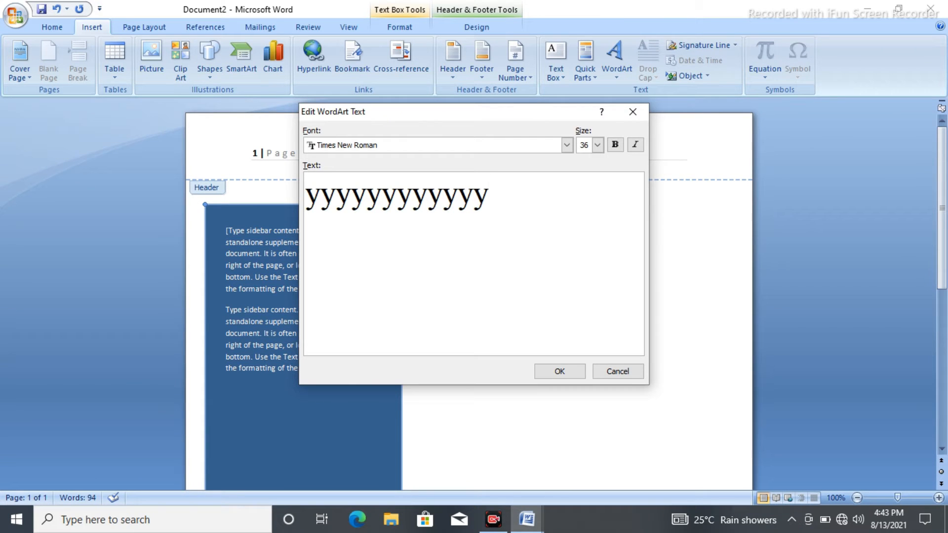
key(Return)
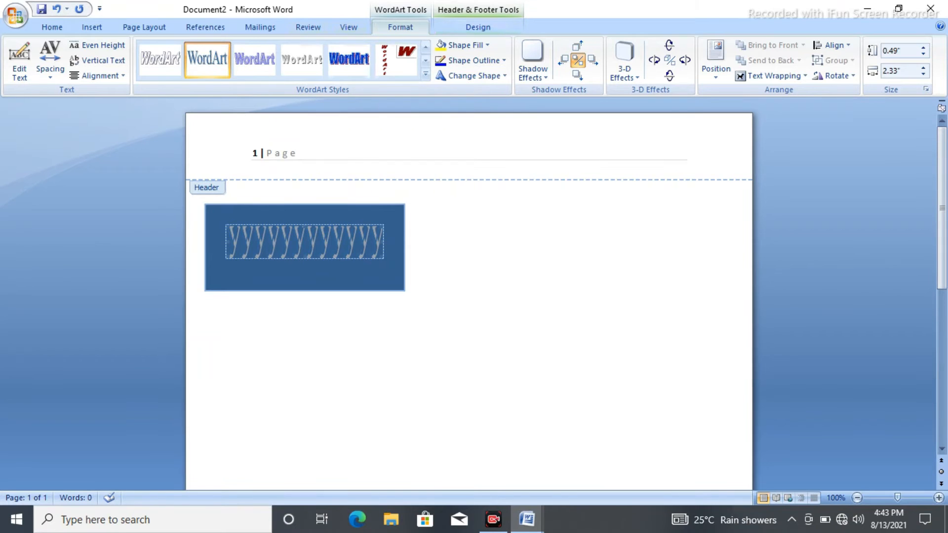
- Restyle the WordArt in the sidebar with the slanted orange 3-D style from the gallery's last row
click(302, 60)
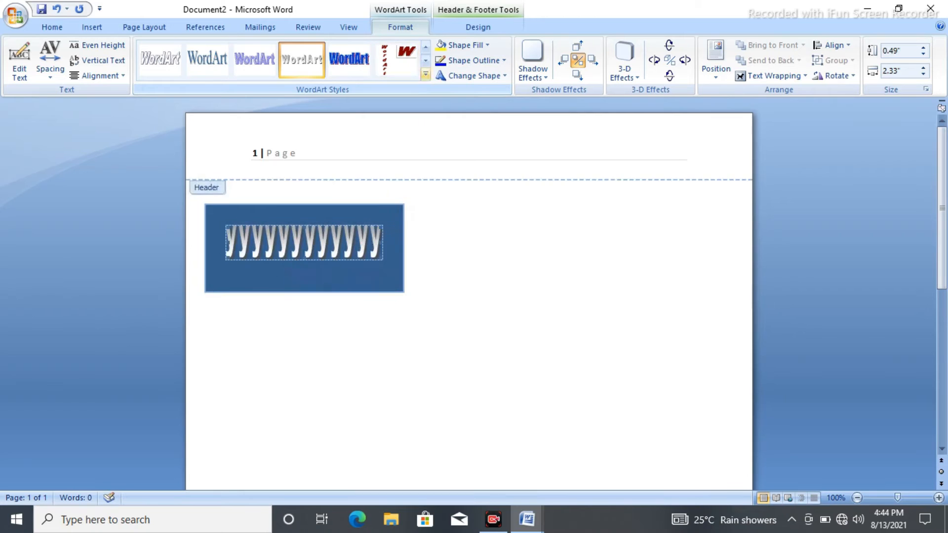
click(426, 74)
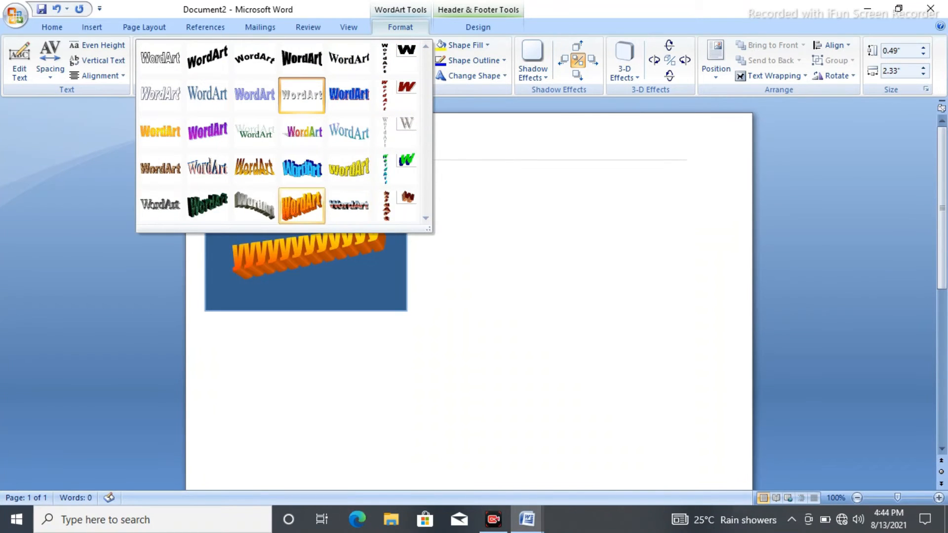
click(301, 205)
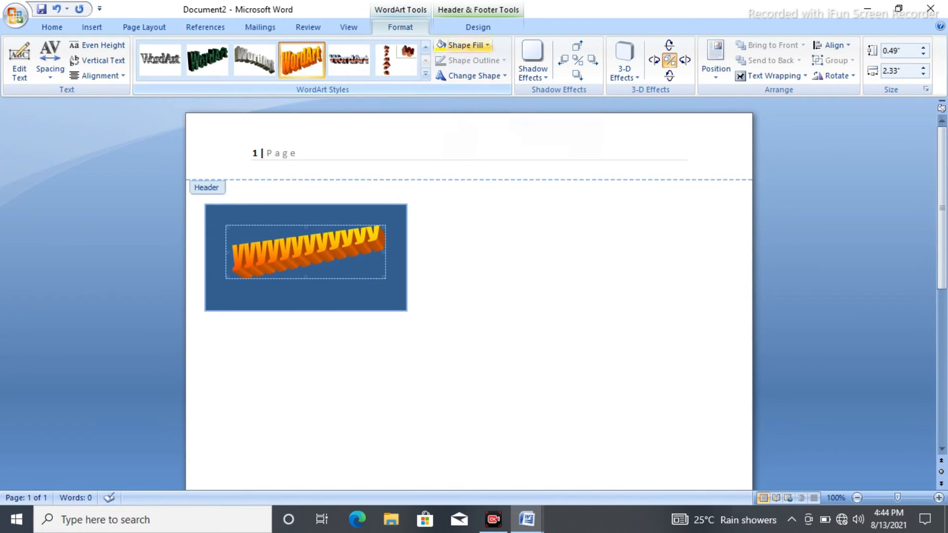
- Fill the sidebar's WordArt with a dark black shade from the theme colors
click(464, 45)
click(440, 74)
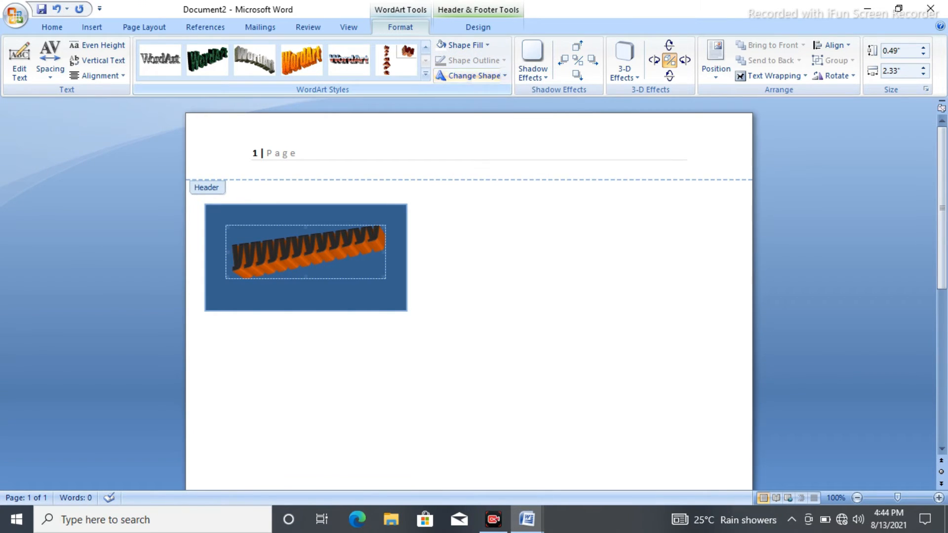
click(464, 45)
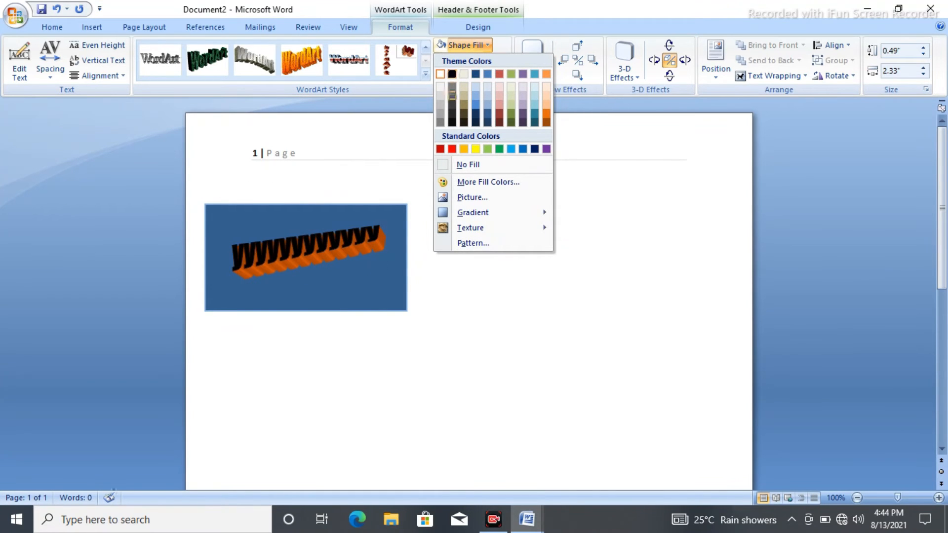
click(452, 105)
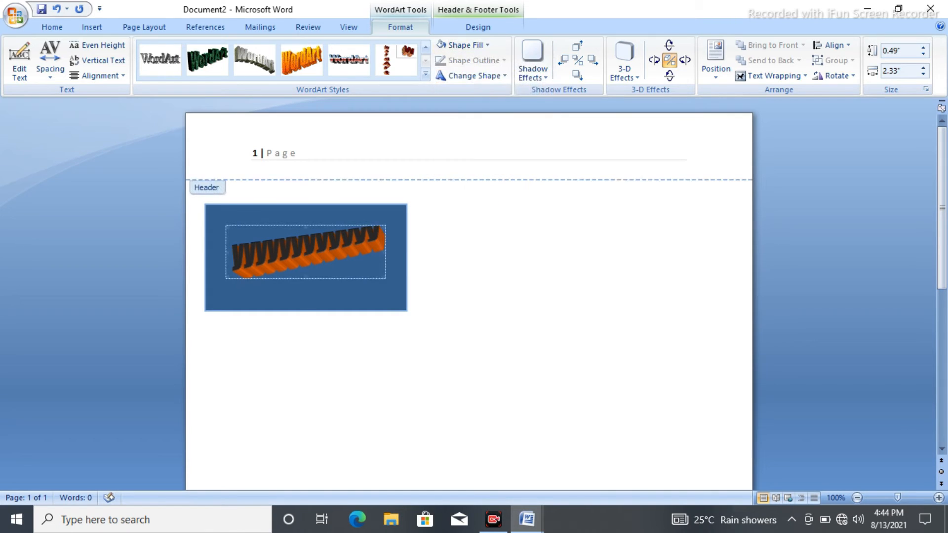
- Highlight the sidebar's contents in yellow and set the font color to black
click(395, 252)
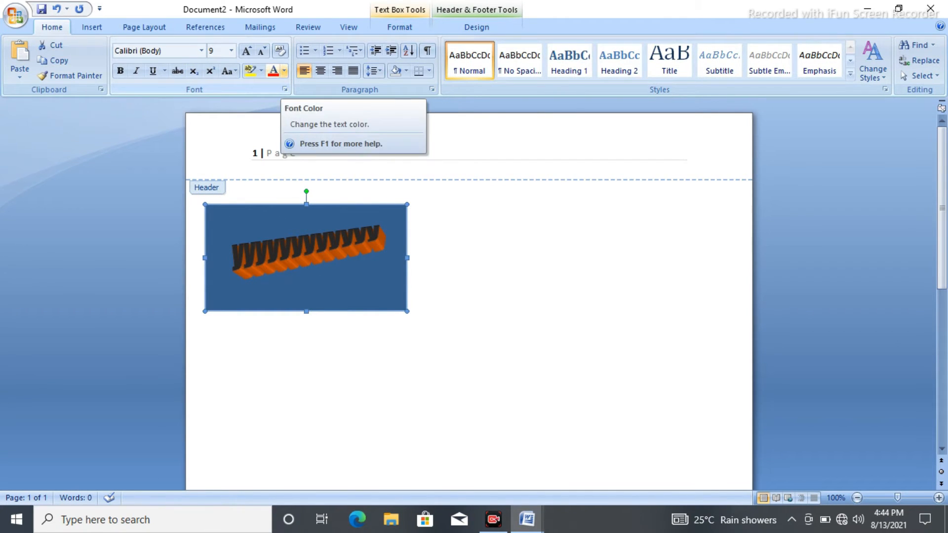
click(249, 71)
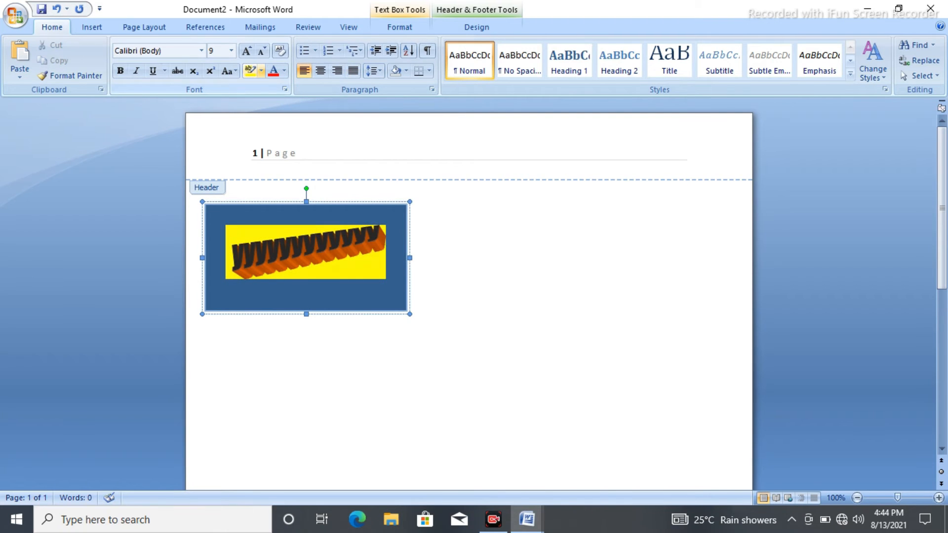
click(283, 70)
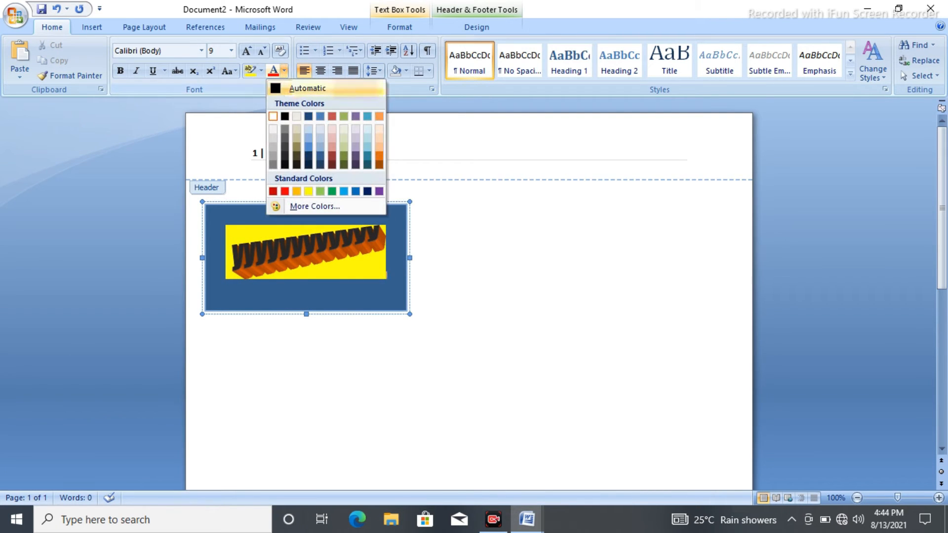
click(285, 116)
- Insert a WordArt object reading "gggggggg" after the page number text, using the second style in the gallery's fourth row
click(300, 153)
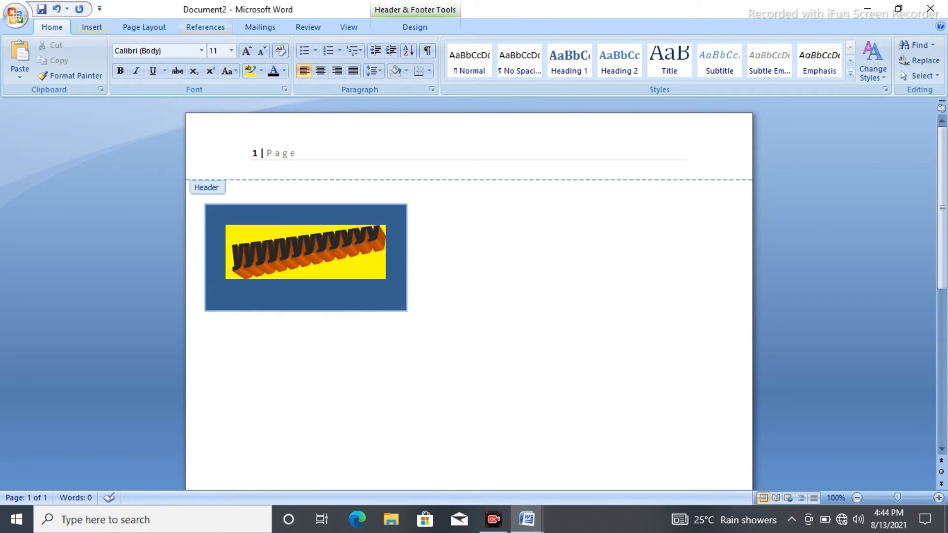
click(92, 27)
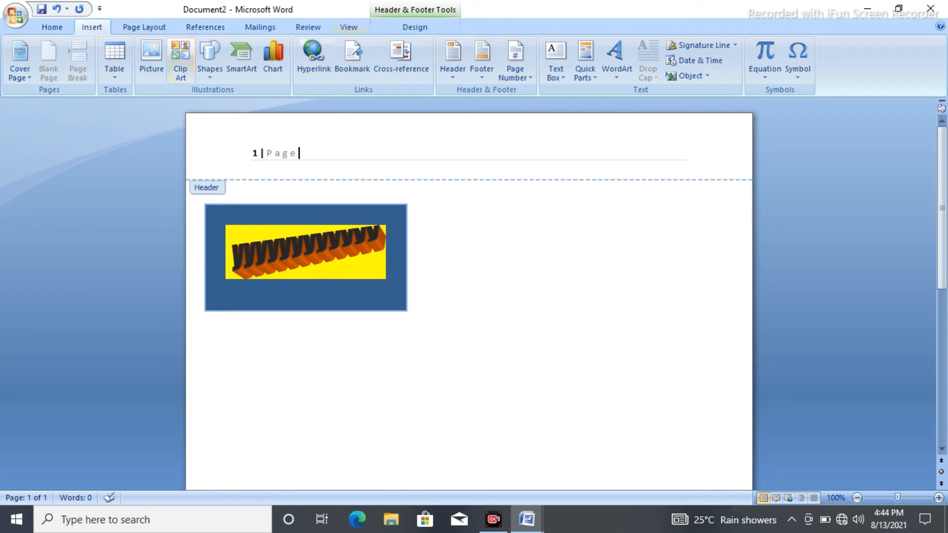
click(616, 54)
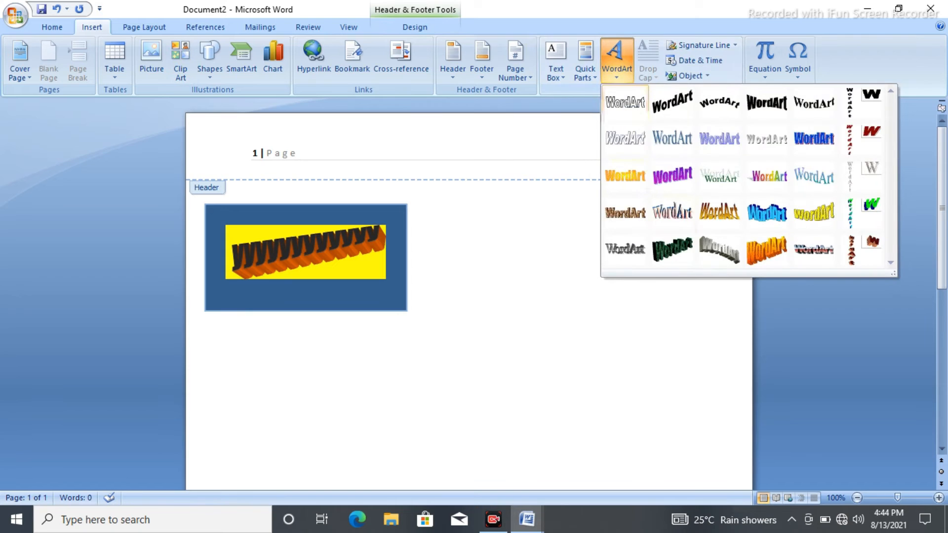
click(673, 211)
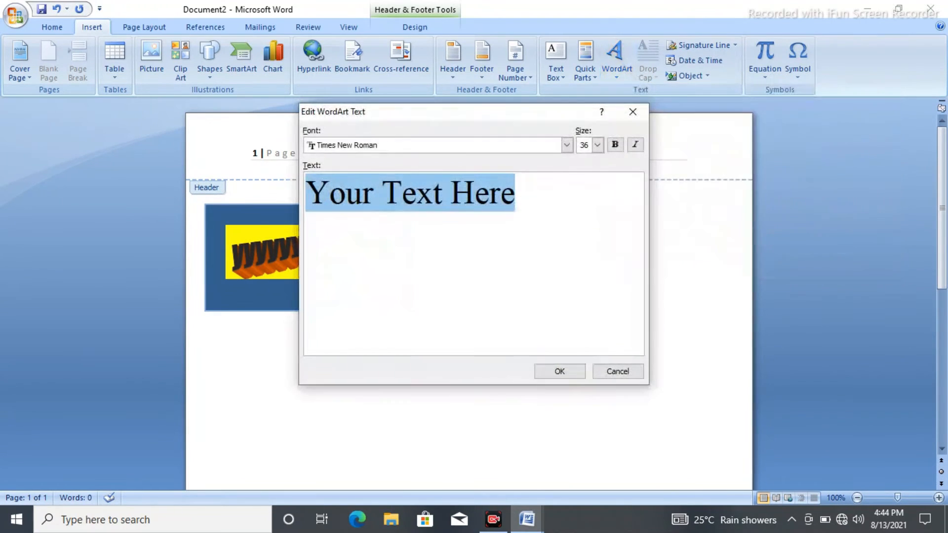
text(gggggggg)
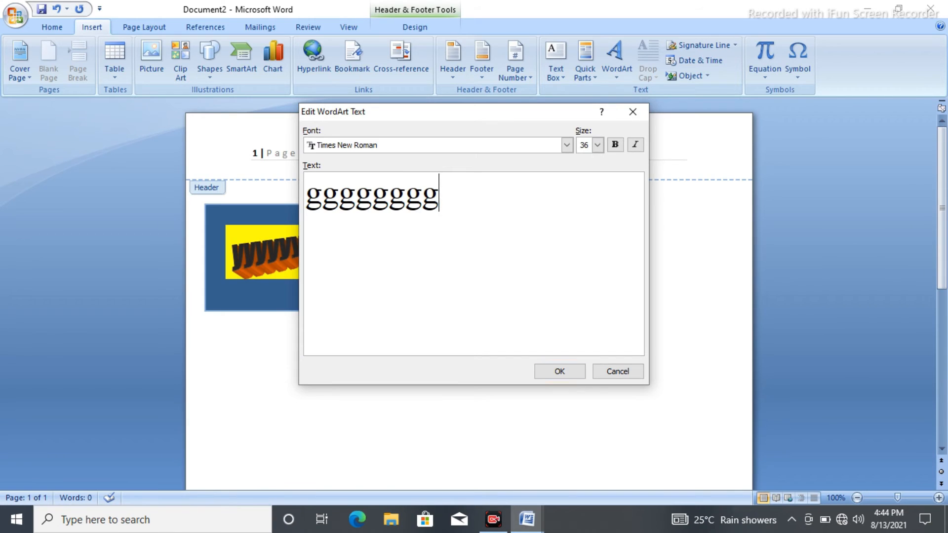
click(559, 372)
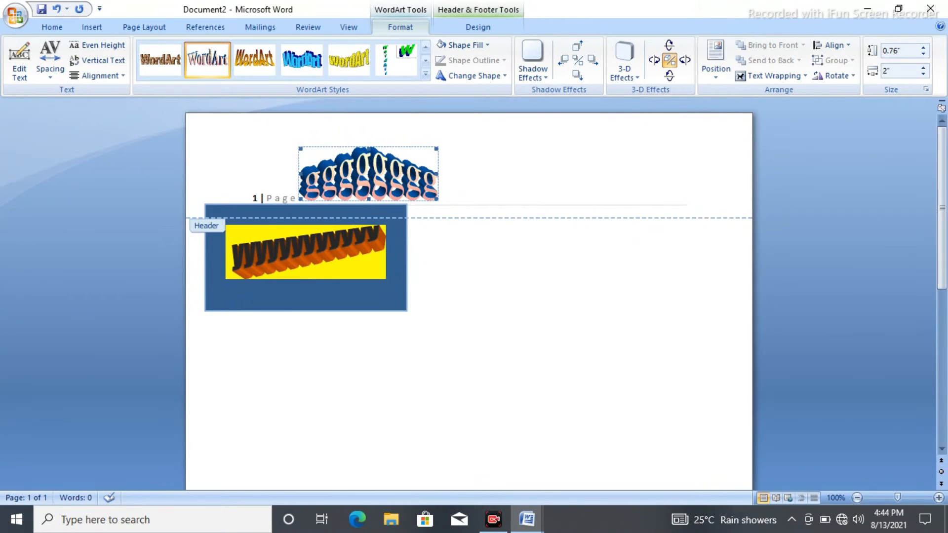
- Restyle the "gggggggg" WordArt with the slanted orange 3-D style from the gallery's last row
click(254, 59)
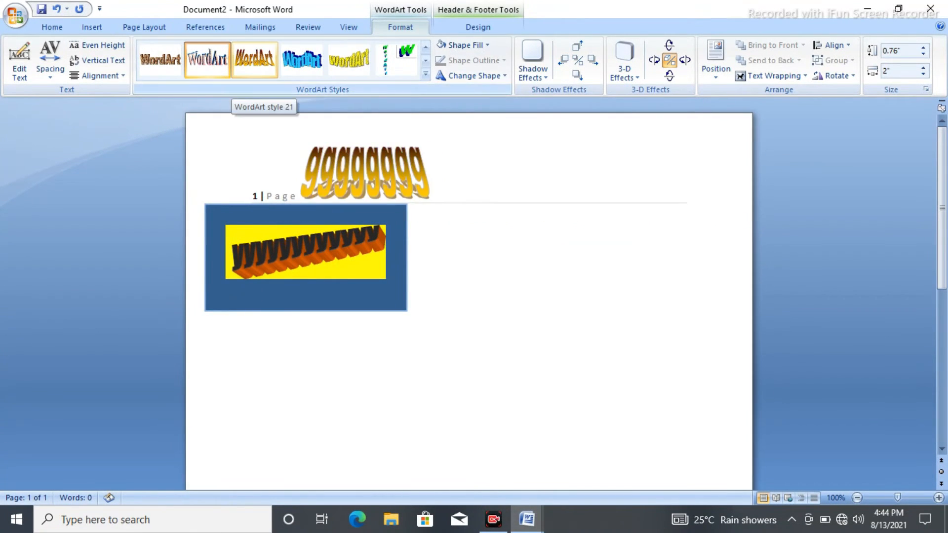
click(426, 74)
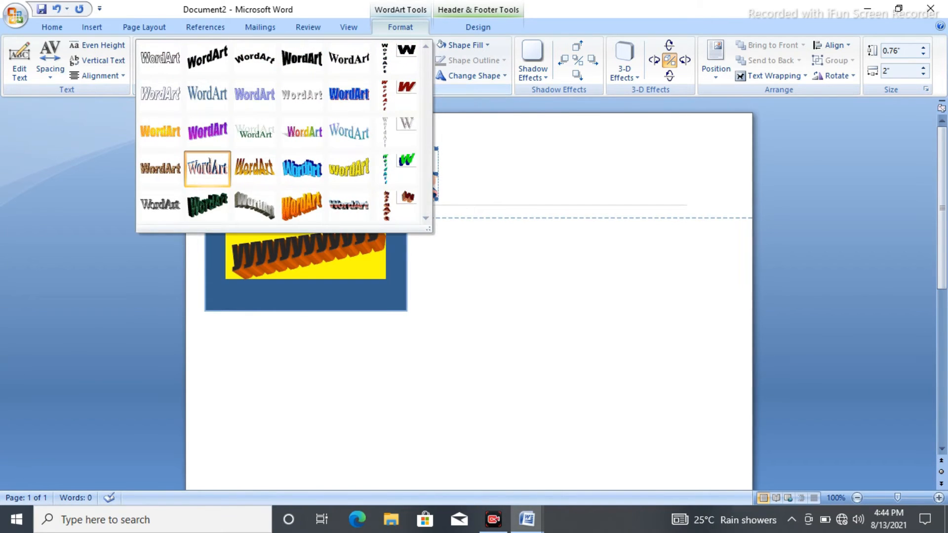
click(301, 204)
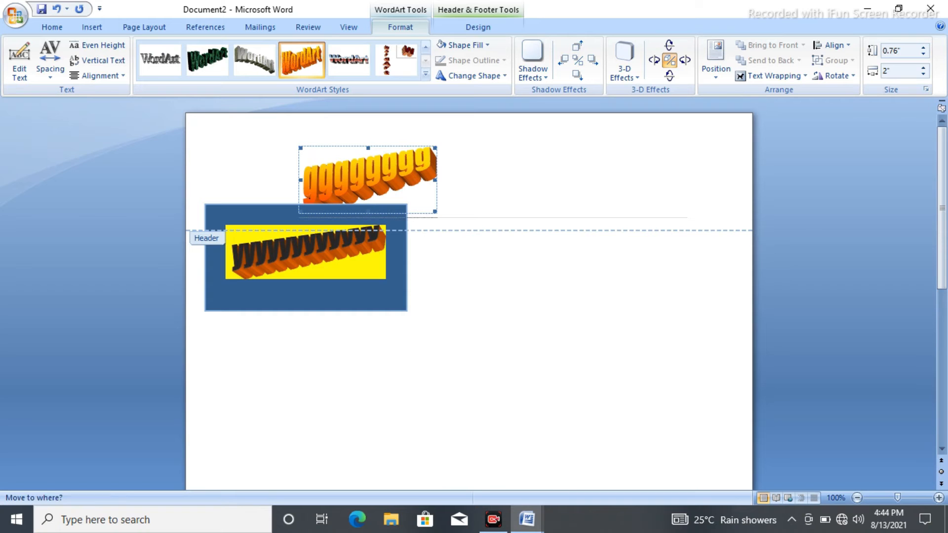
- Move the "gggggggg" WordArt onto the line below the page number in the header
drag(367, 181, 253, 228)
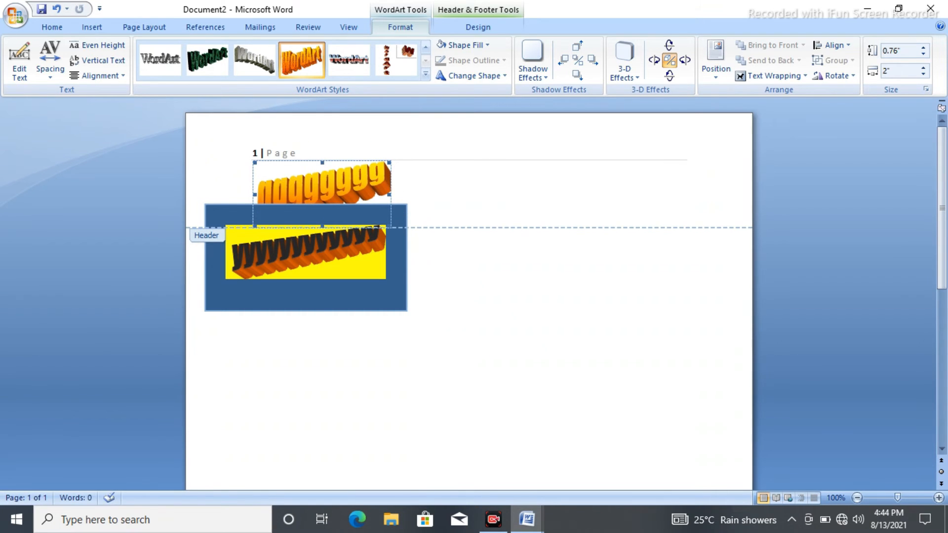
click(253, 223)
click(326, 185)
drag(326, 185, 253, 223)
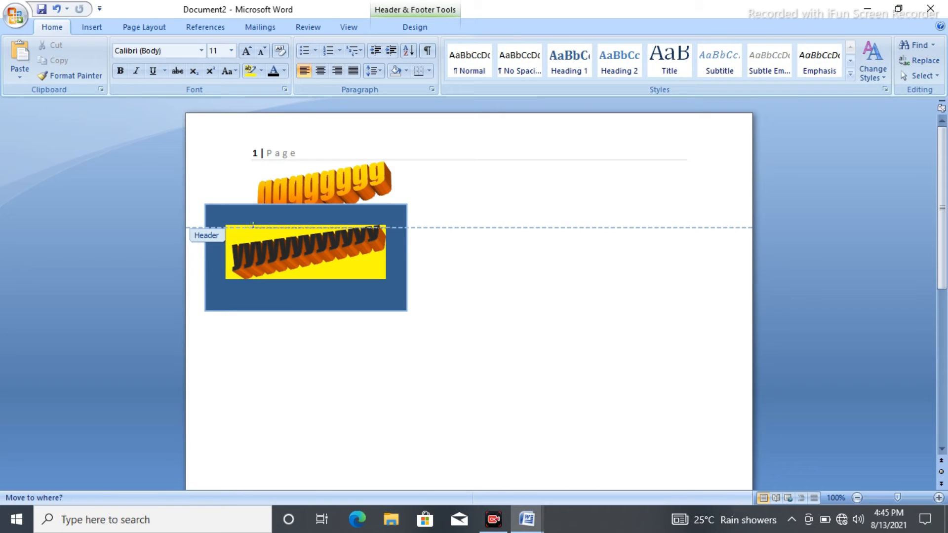
- Insert a blank equation in front of the "gggggggg" WordArt in the header
click(92, 27)
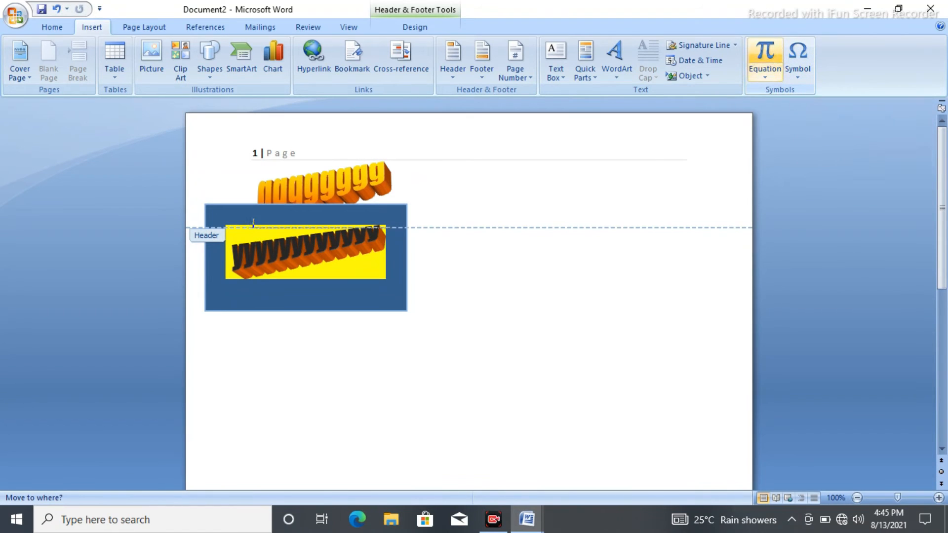
click(765, 53)
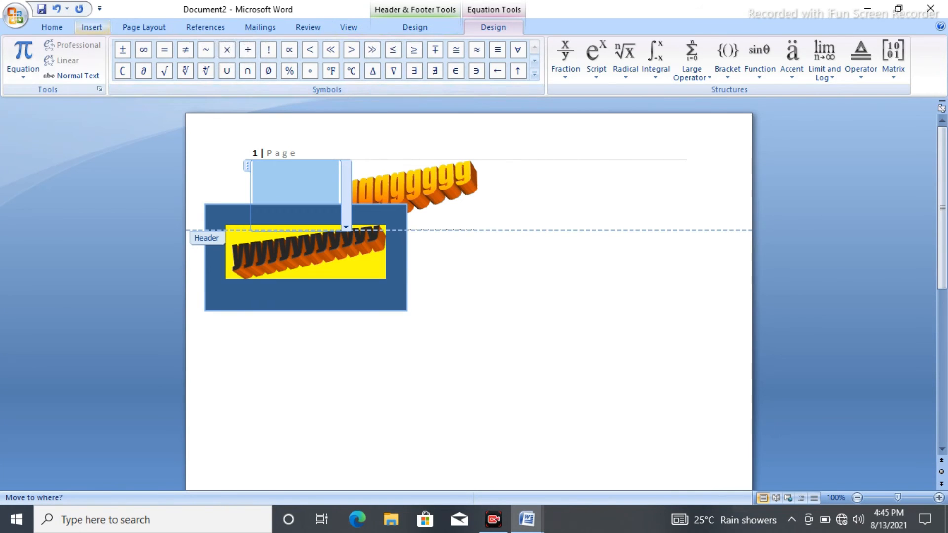
- Open the full Symbol dialog for inserting special symbols
click(92, 28)
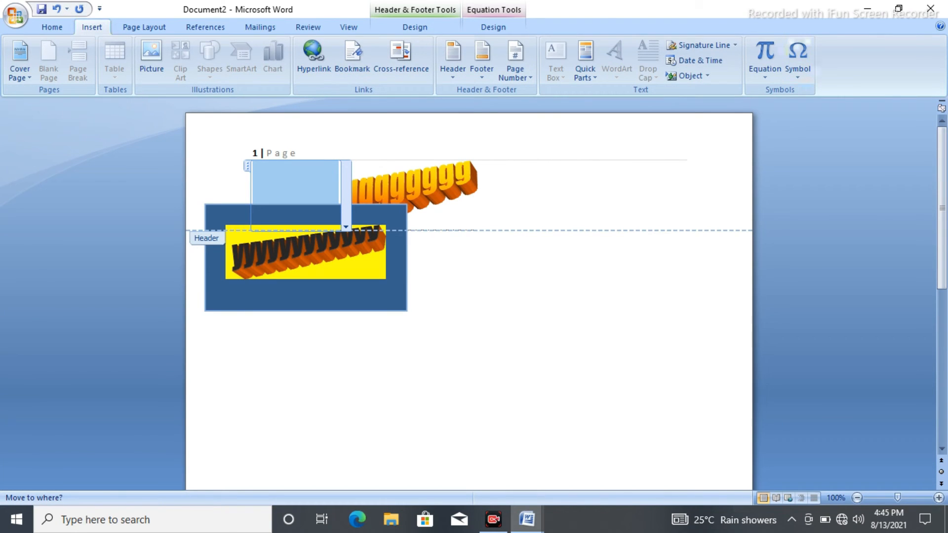
click(797, 59)
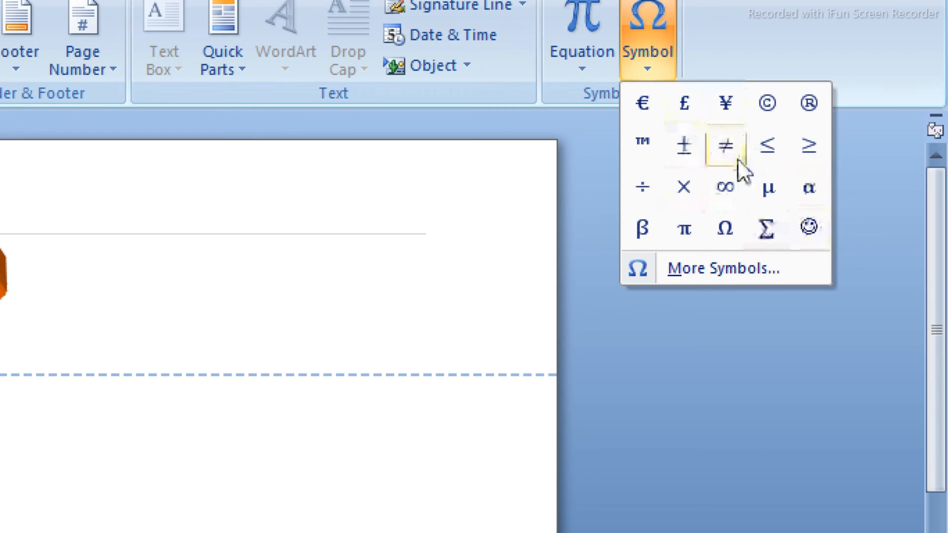
click(739, 268)
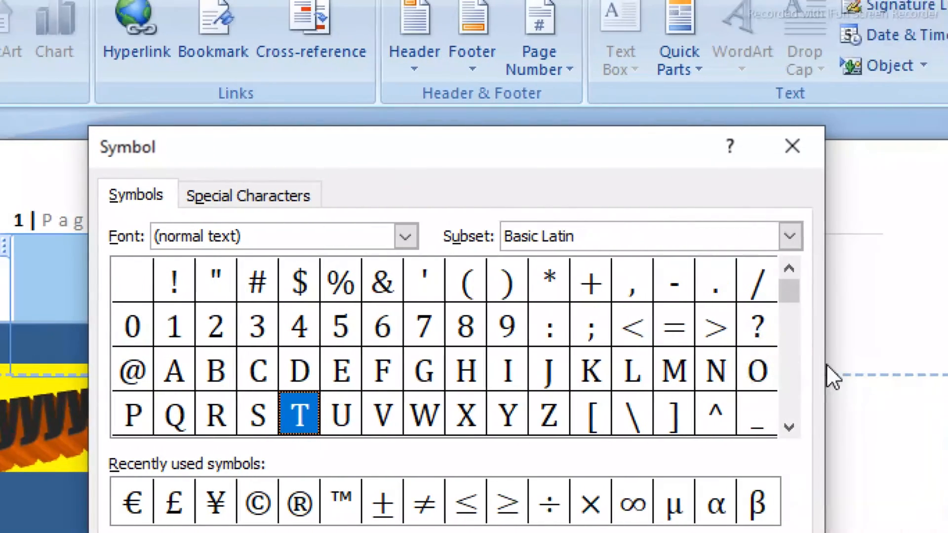
- Display the Greek Extended subset of the normal text font in the Symbol dialog
click(607, 236)
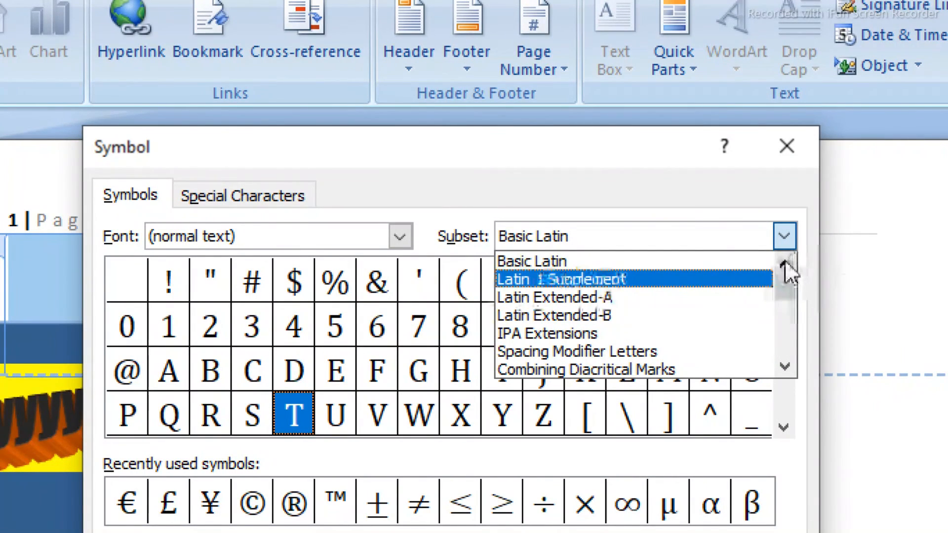
click(789, 365)
click(789, 365)
click(789, 365)
click(789, 365)
click(789, 366)
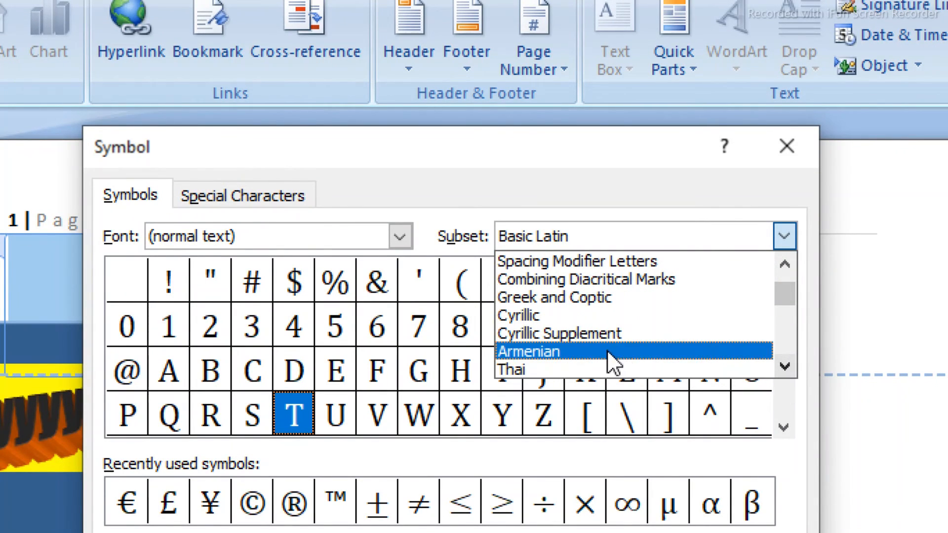
click(786, 367)
click(786, 367)
click(786, 368)
click(787, 368)
click(786, 367)
click(786, 368)
click(786, 368)
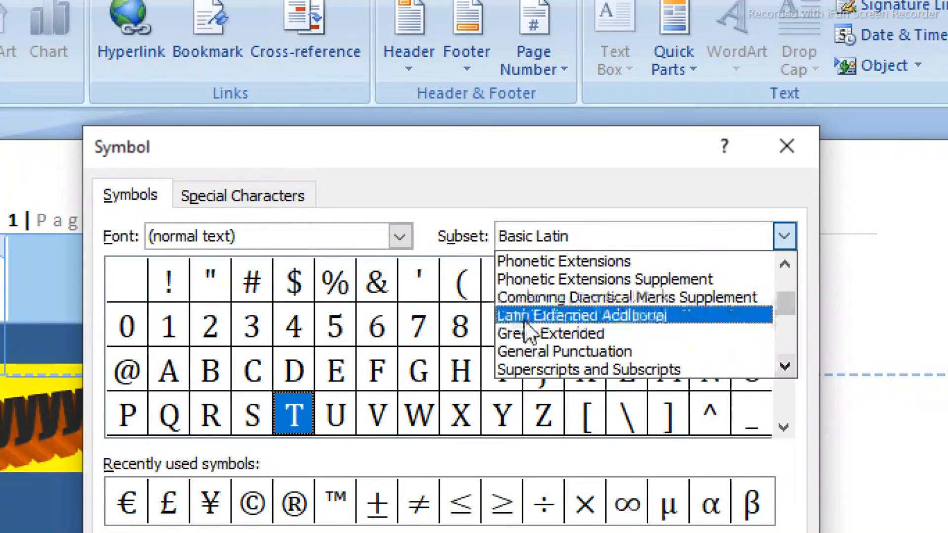
click(557, 336)
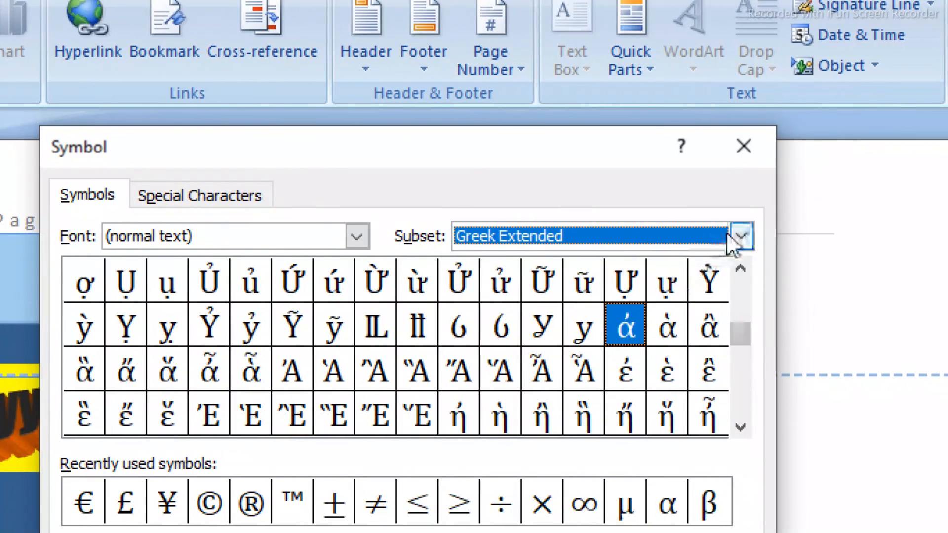
- Switch the displayed symbol subset to Number Forms
click(784, 236)
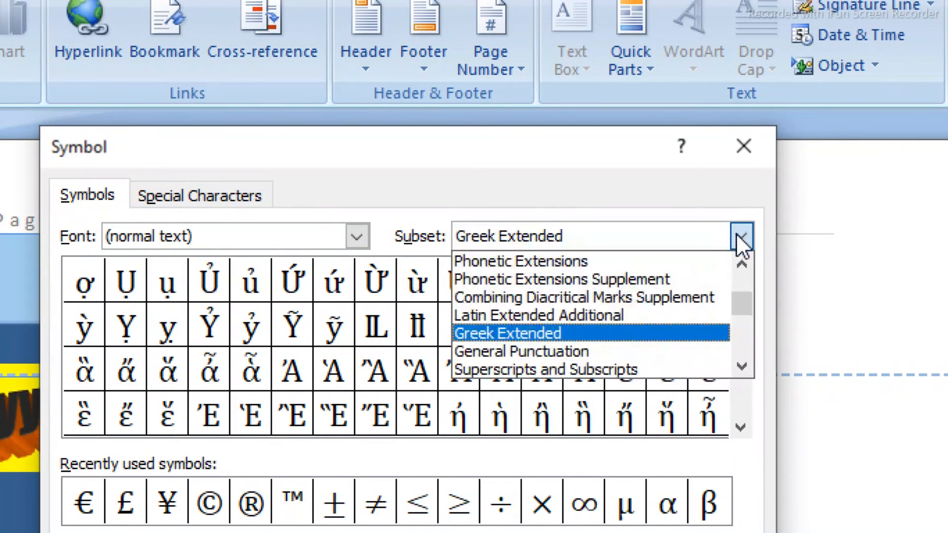
click(741, 368)
click(741, 368)
click(740, 368)
click(740, 368)
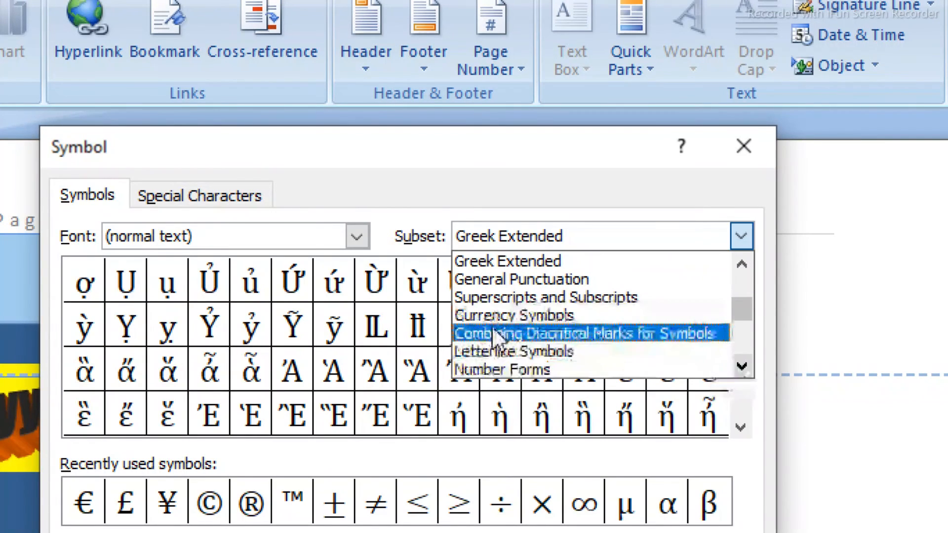
click(504, 366)
- Browse the other symbol subsets, including Arrows and Alphabetic Presentation Forms, and view the Extended Characters - Plane 1 characters
click(641, 240)
click(639, 236)
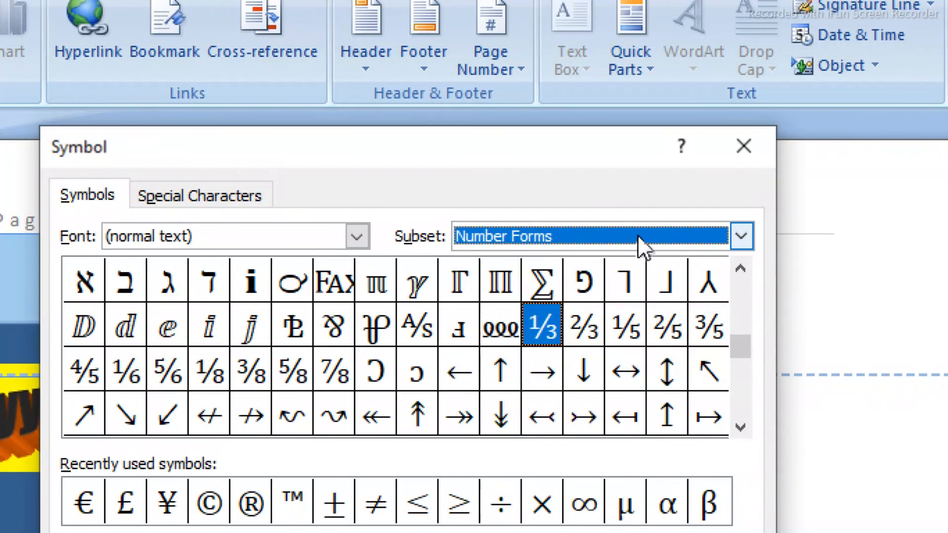
click(579, 223)
scroll(578, 223, down, 1)
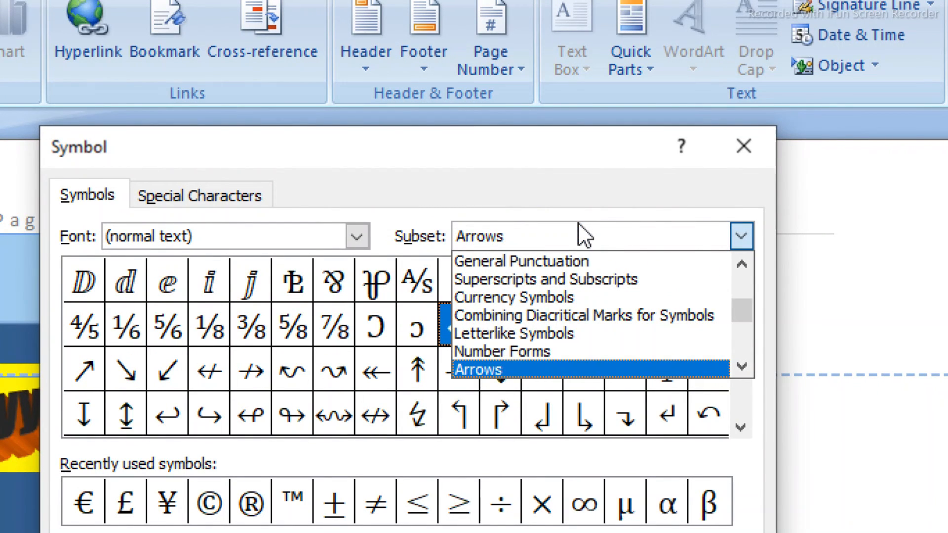
scroll(578, 222, down, 5)
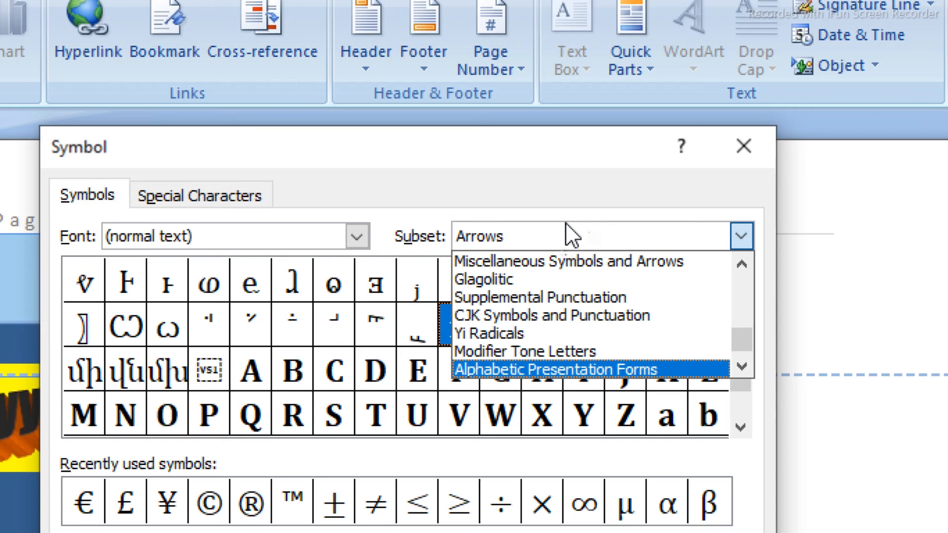
scroll(565, 223, up, 5)
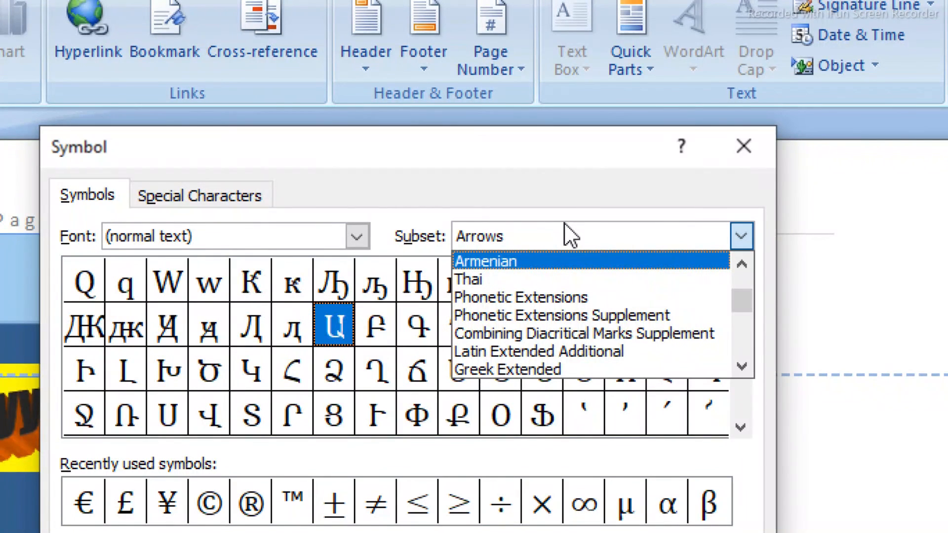
scroll(564, 223, down, 5)
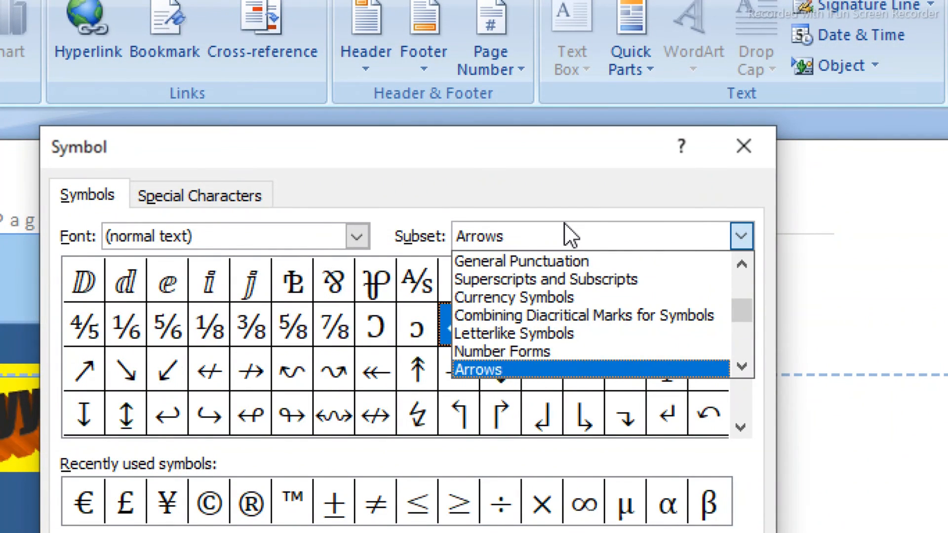
scroll(564, 223, down, 5)
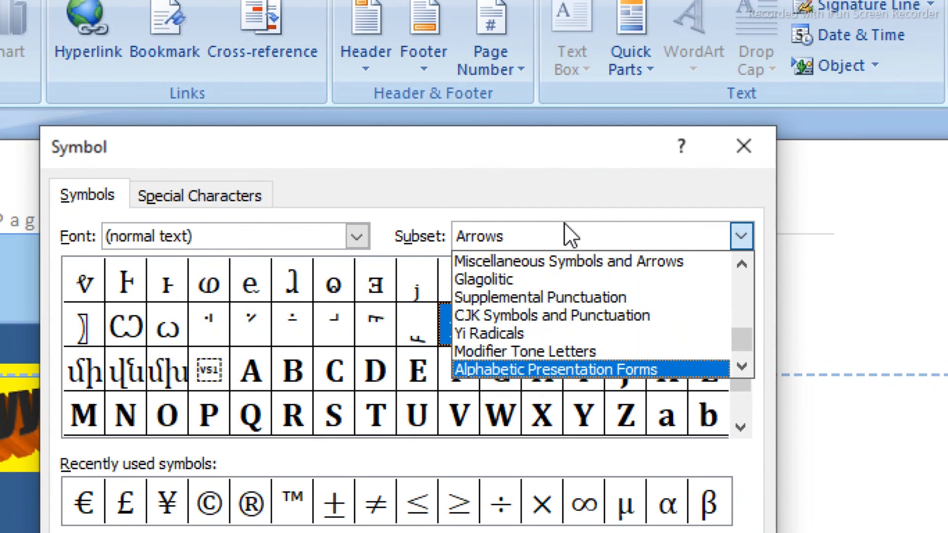
scroll(564, 223, up, 5)
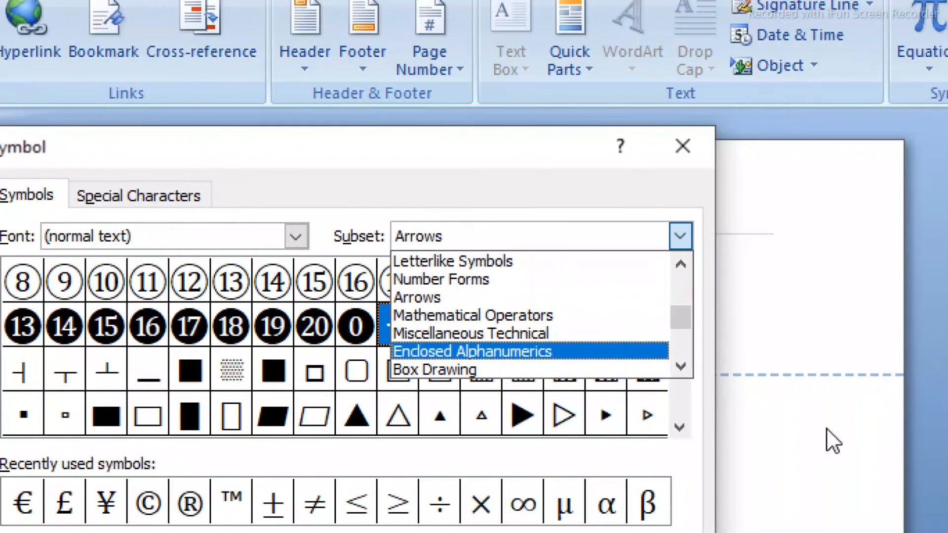
click(754, 437)
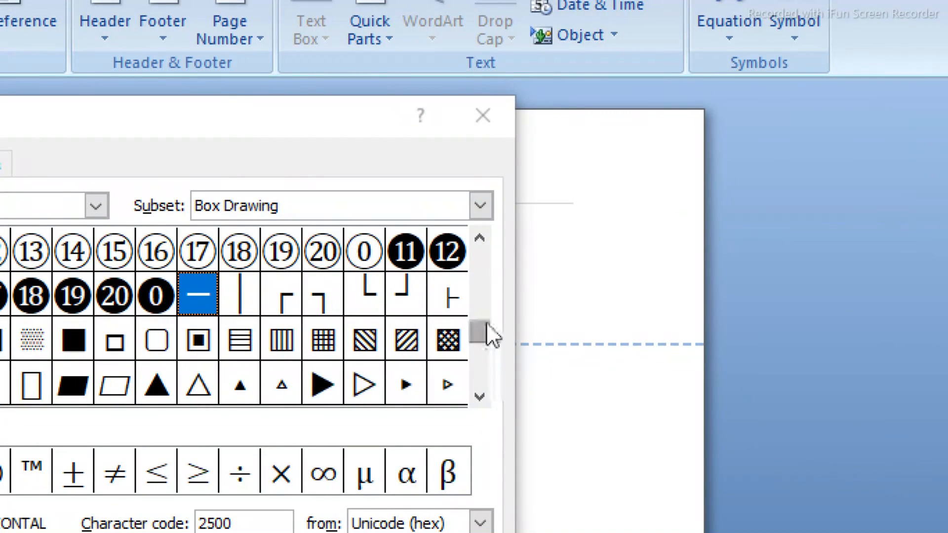
drag(488, 336, 491, 381)
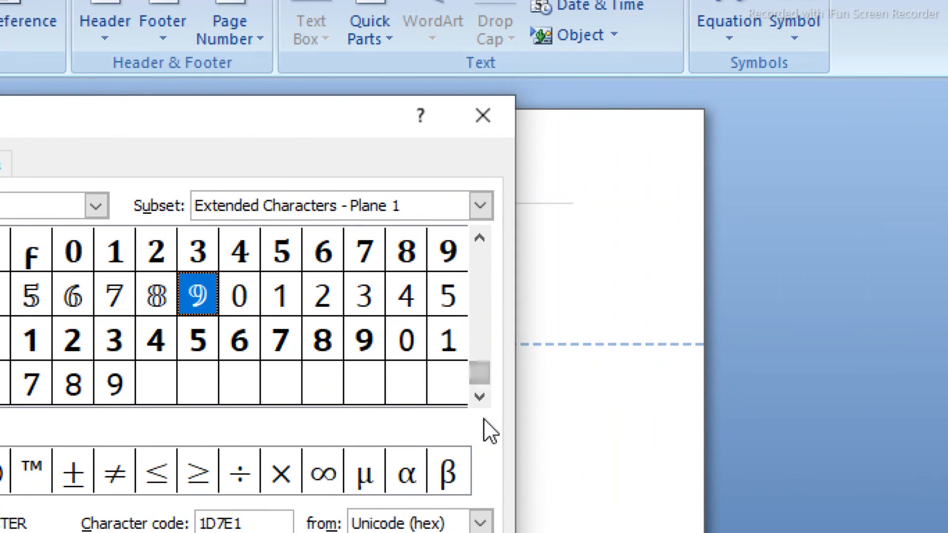